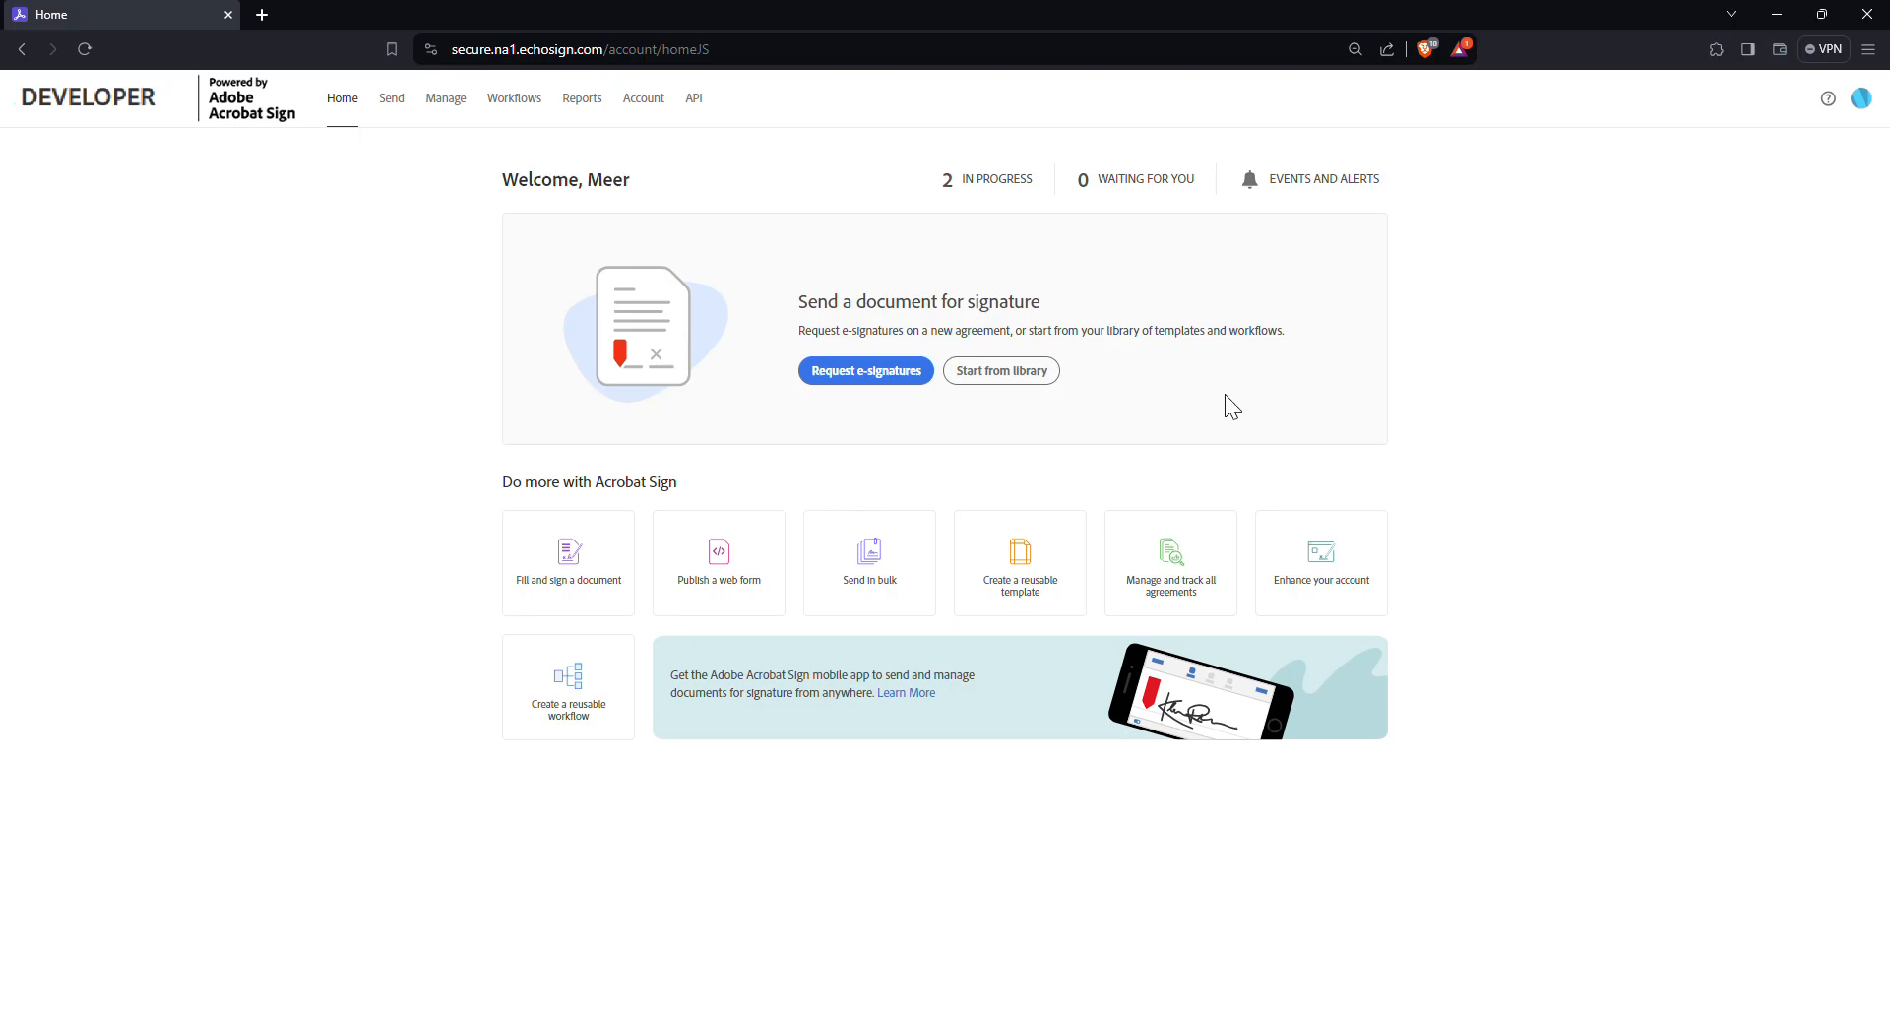
# Start creating a reusable library template and name it "test template".
pyautogui.click(1053, 614)
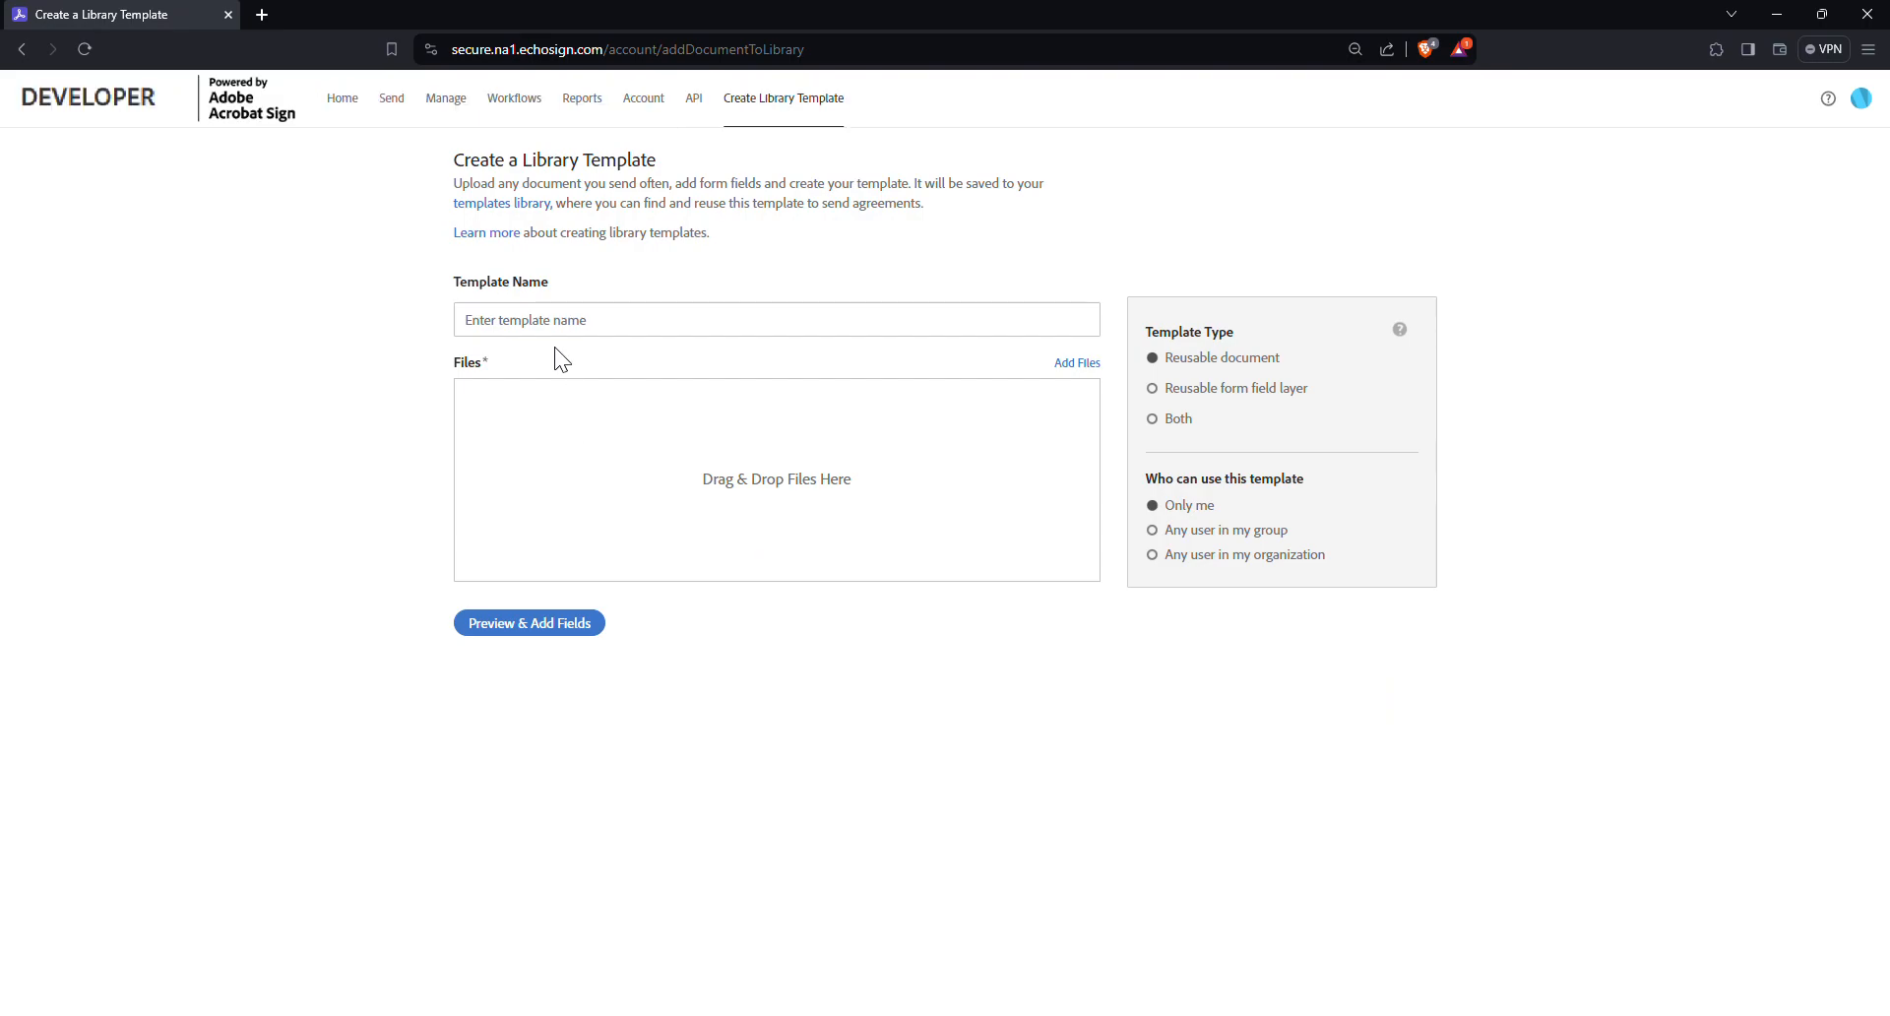
pyautogui.click(555, 329)
pyautogui.write('test template')
# Set the template type to Both and make the template usable by any user in my organization.
pyautogui.moveTo(1241, 387); pyautogui.dragTo(1298, 389)
pyautogui.click(1309, 410)
pyautogui.moveTo(1150, 484); pyautogui.dragTo(1310, 500)
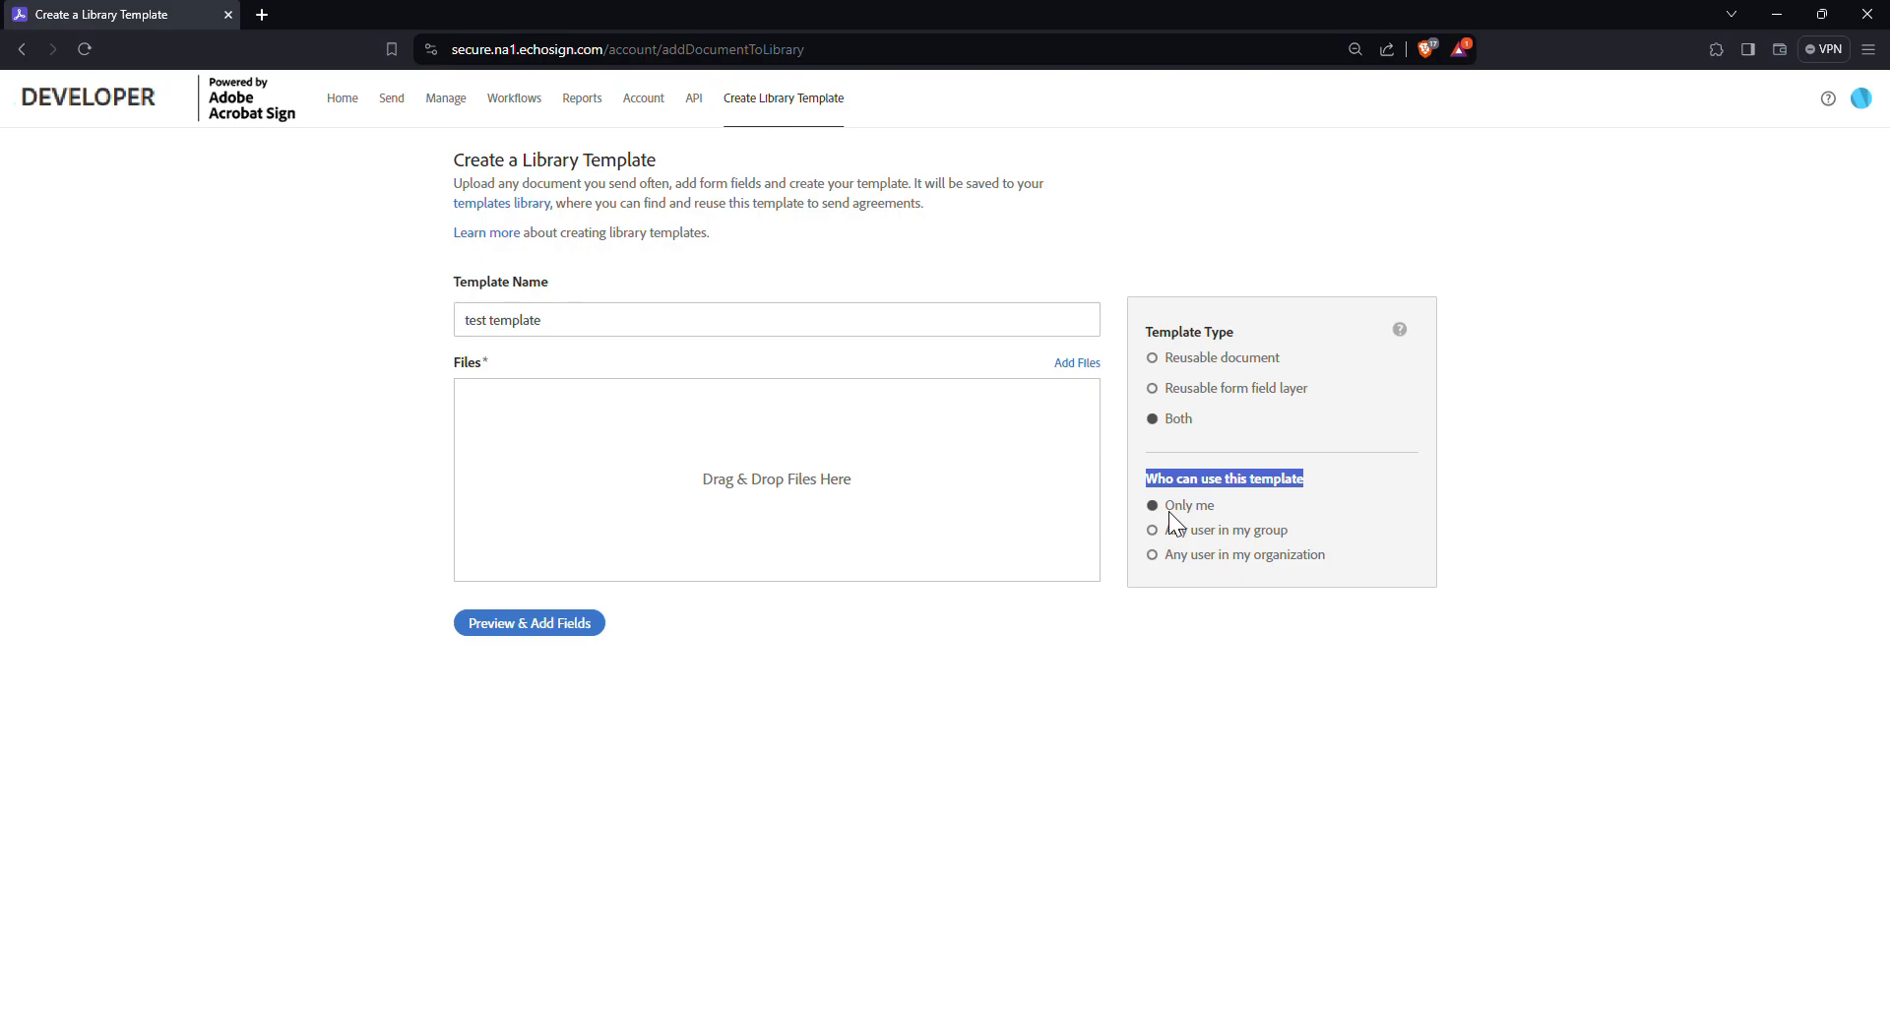
pyautogui.click(1164, 557)
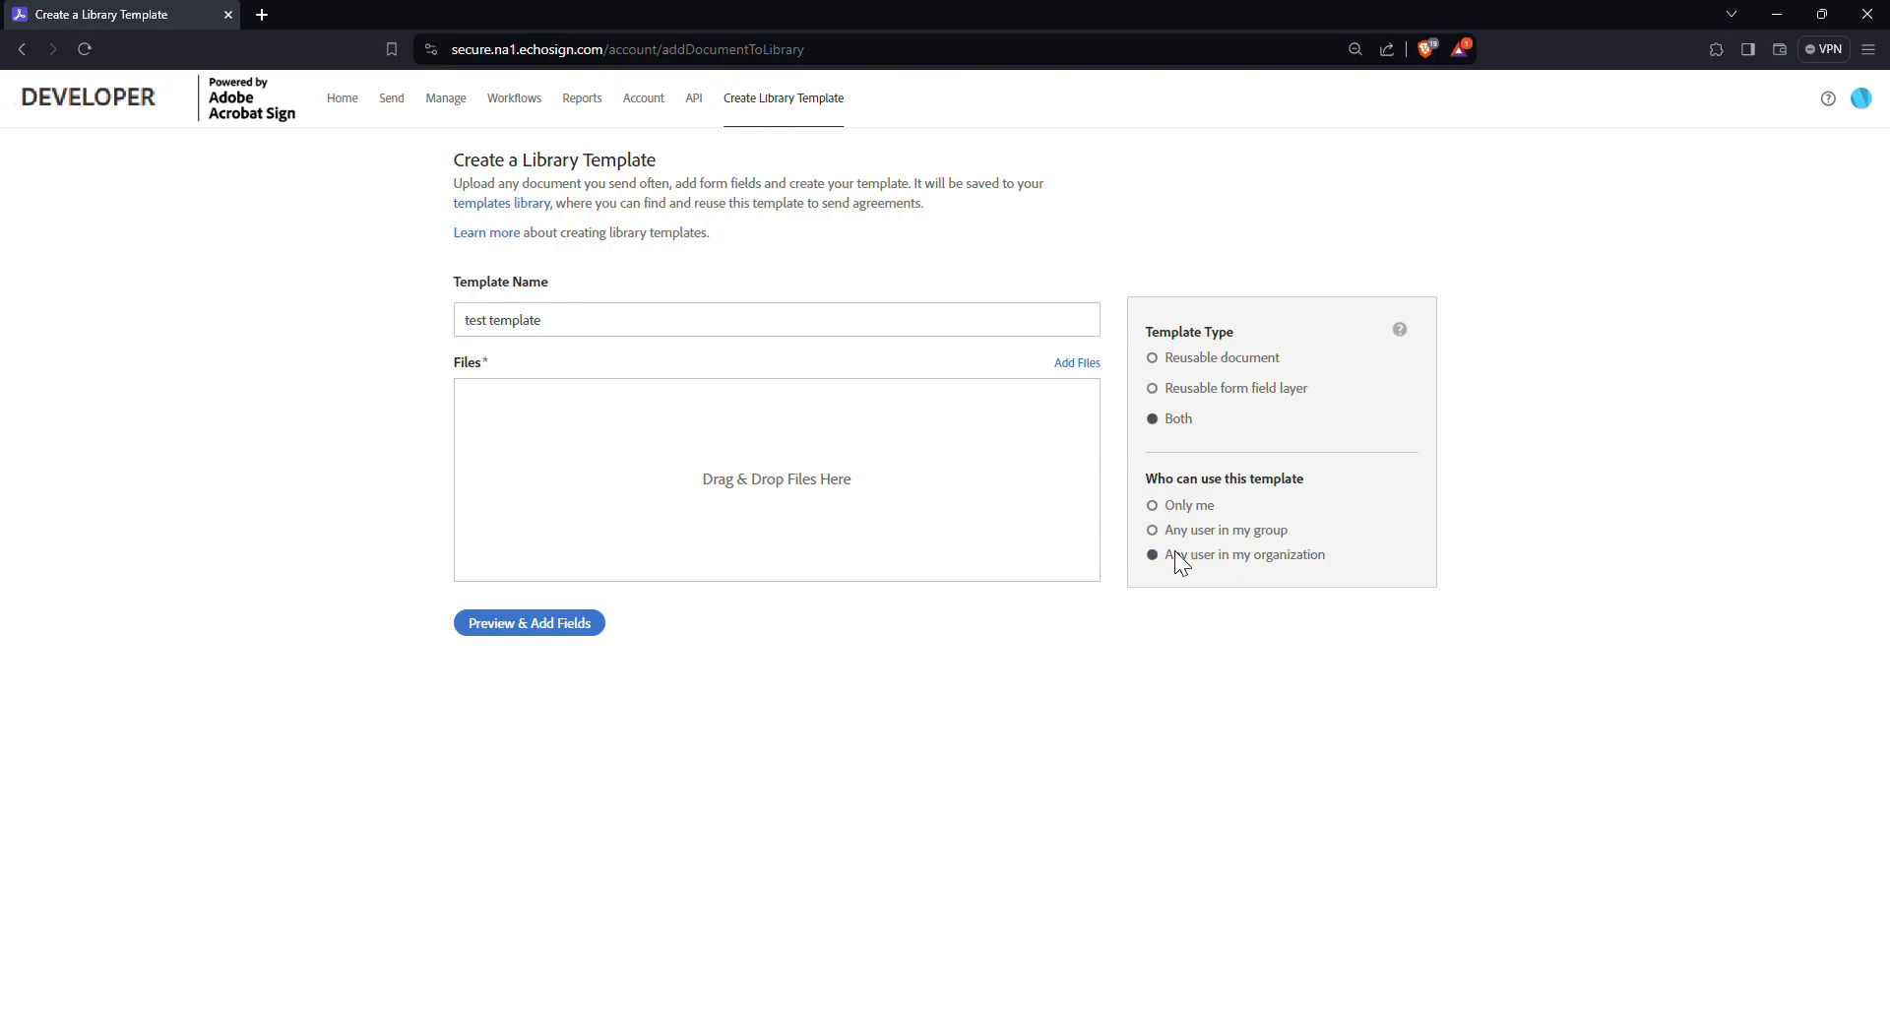
pyautogui.moveTo(1315, 559); pyautogui.dragTo(1323, 559)
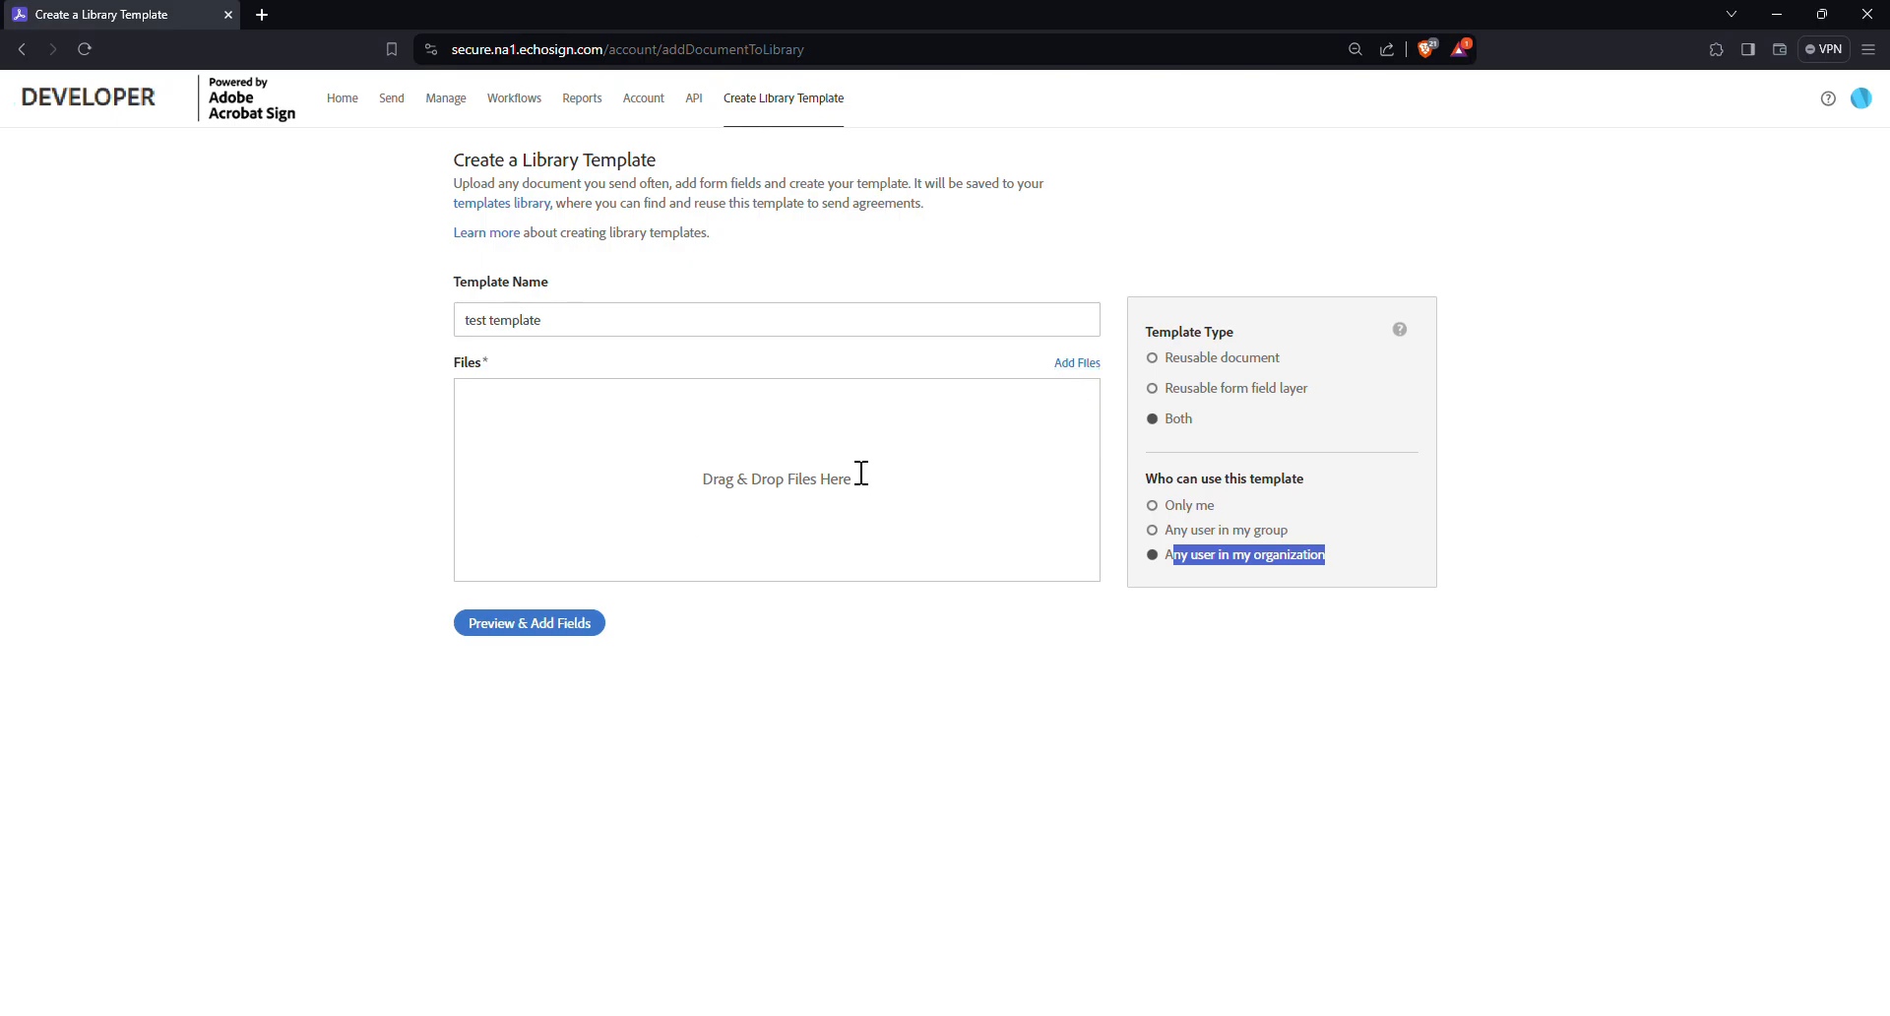
# Add the file "Test template for adobe sign.docx" to the template and proceed to its field authoring view.
pyautogui.moveTo(721, 489); pyautogui.dragTo(708, 470)
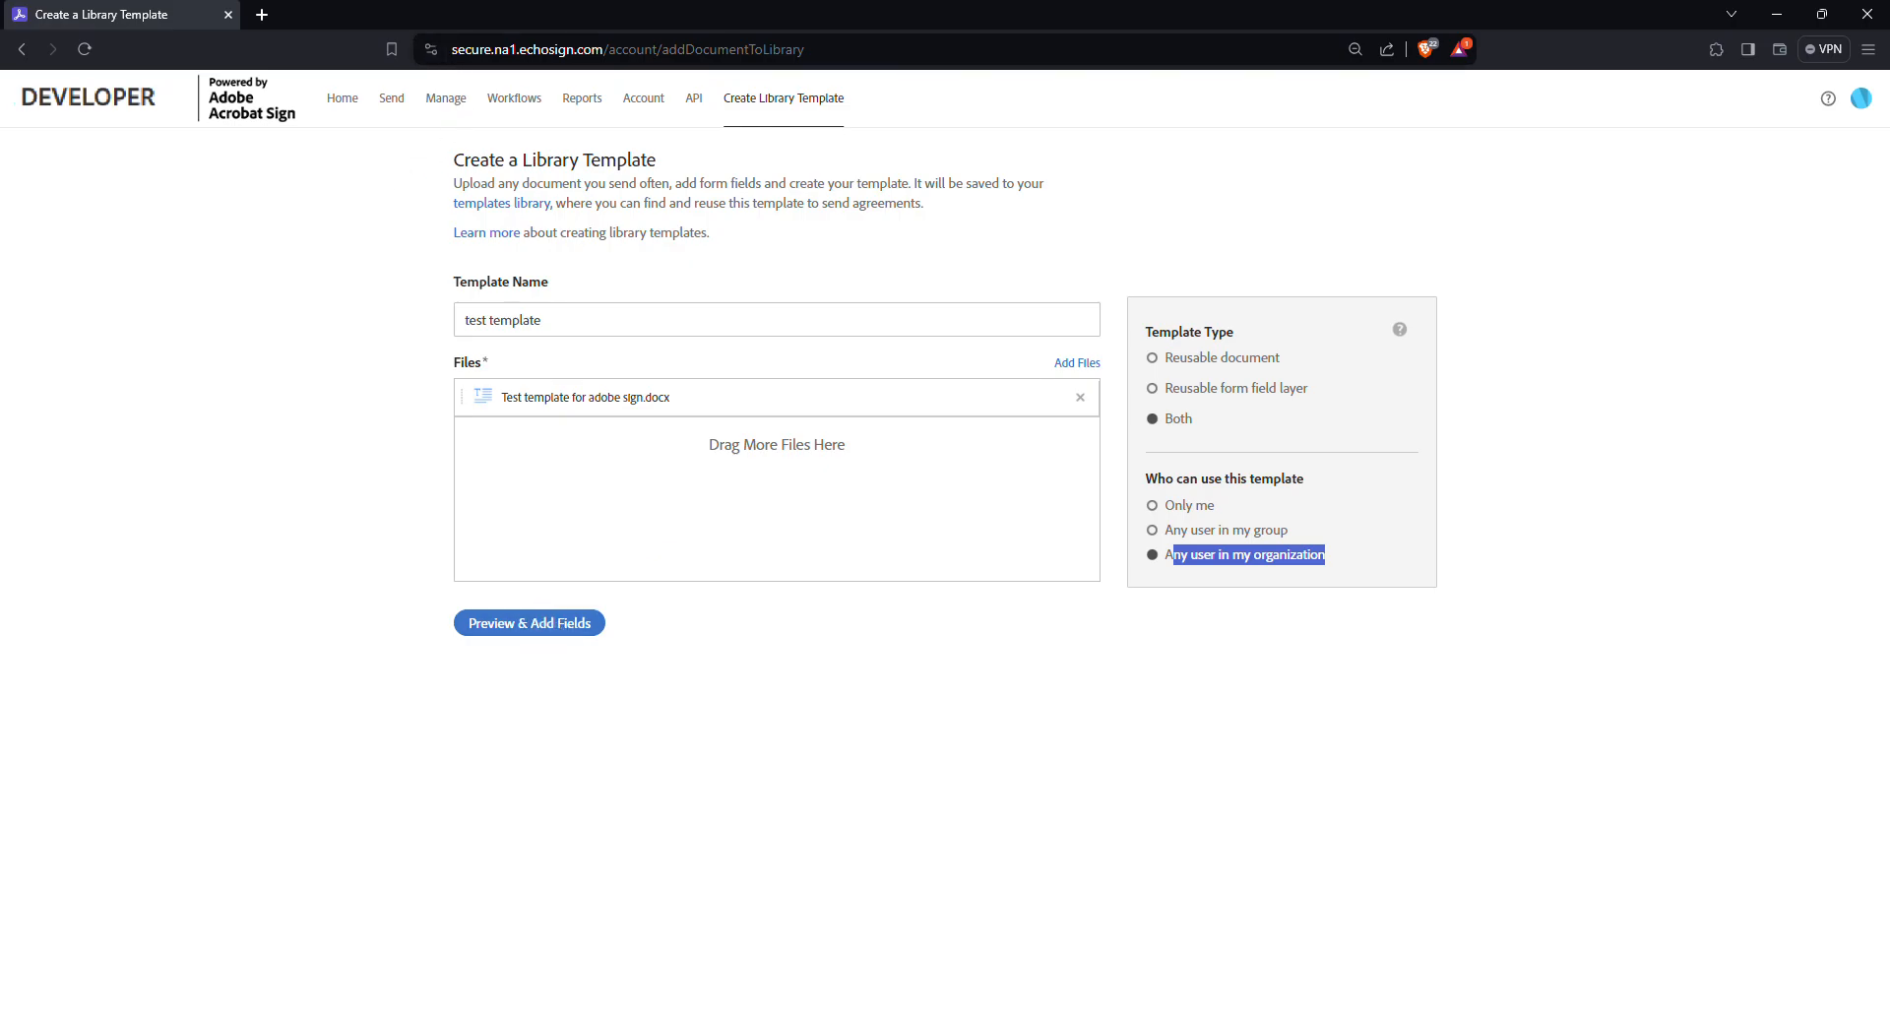
pyautogui.click(514, 624)
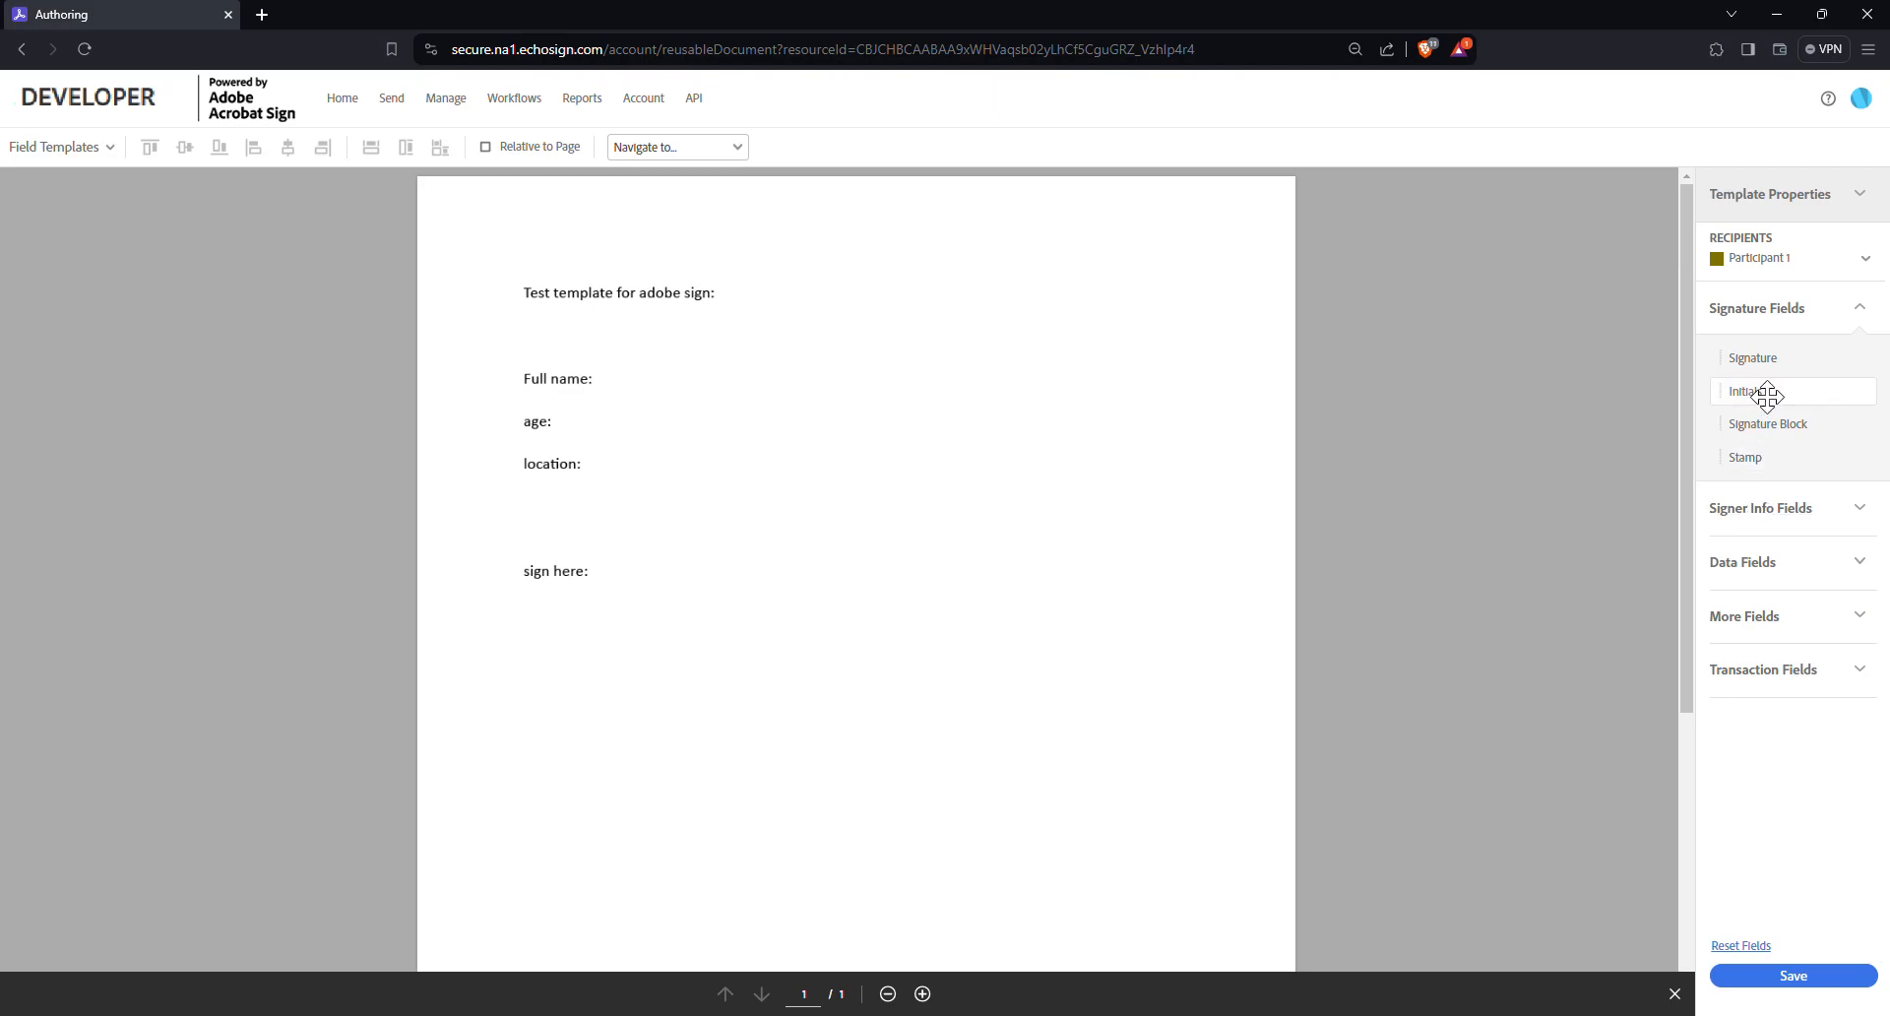
# Place a signer Name field beside "Full name:" and dismiss the detected form fields notice.
pyautogui.click(1767, 508)
pyautogui.moveTo(1769, 474); pyautogui.dragTo(628, 382)
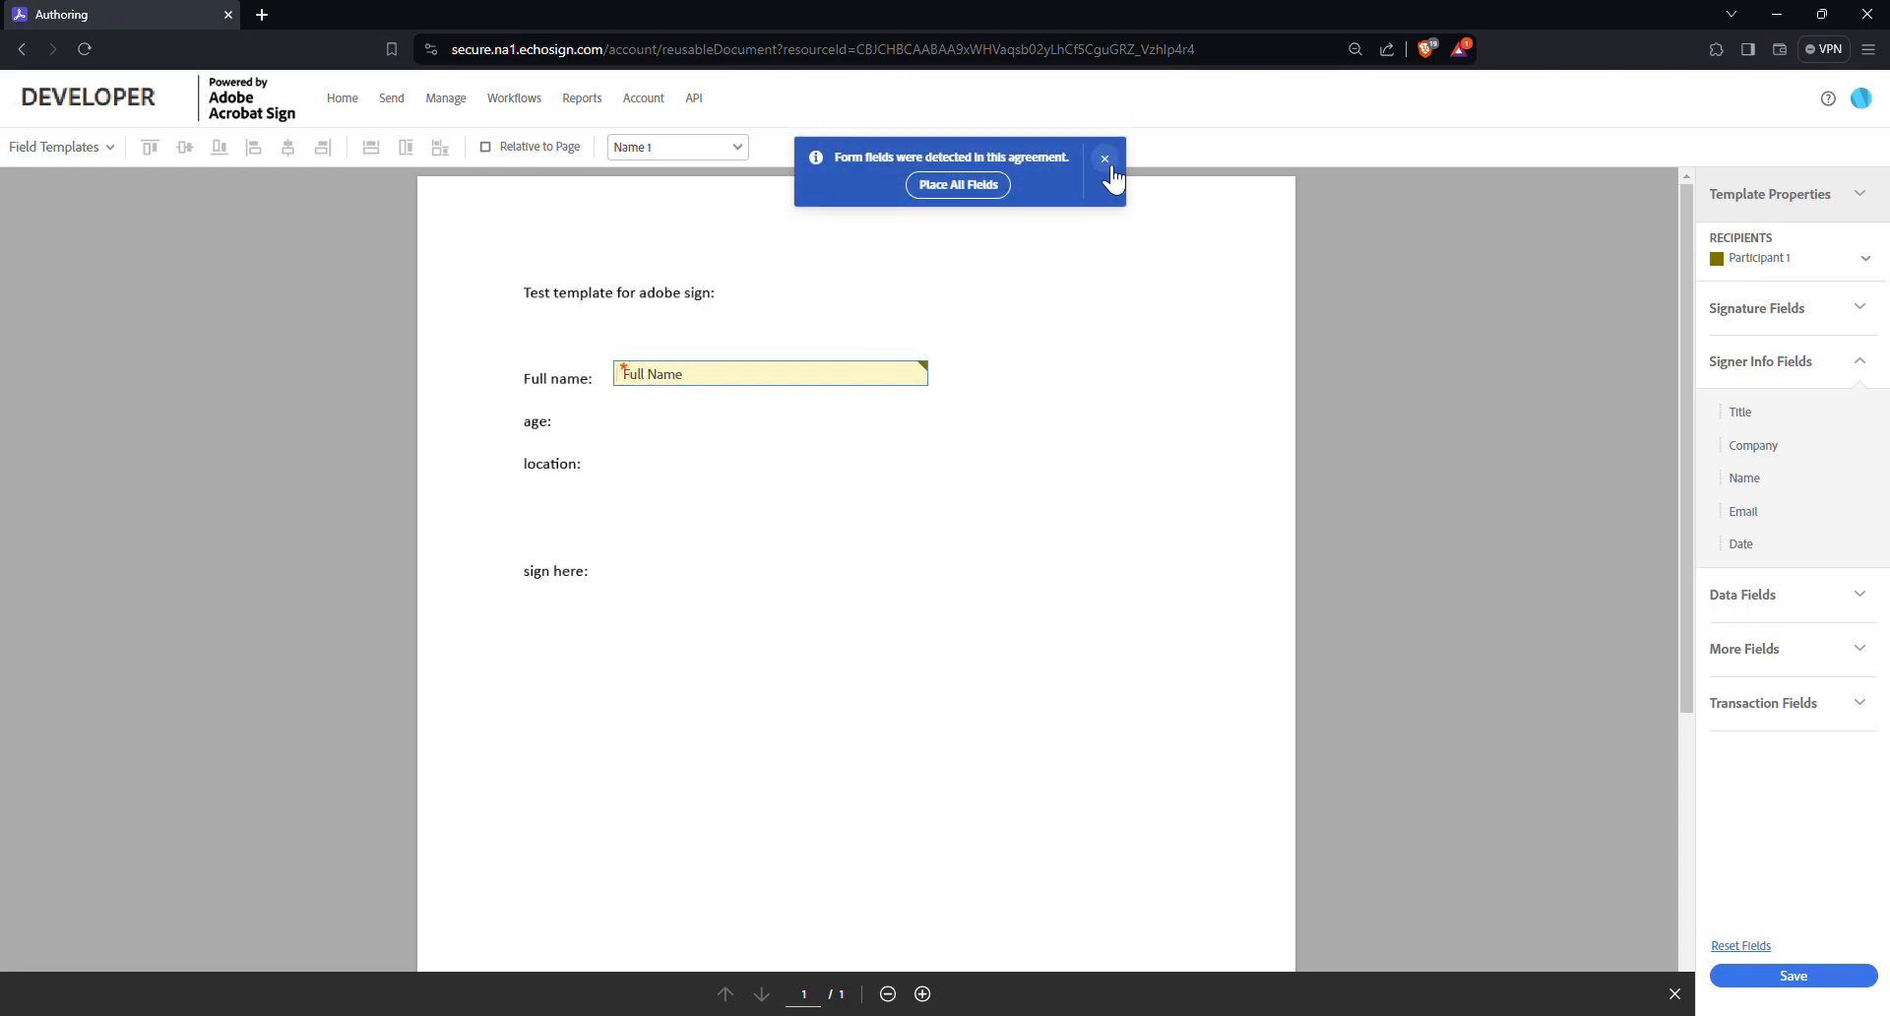
pyautogui.click(1105, 160)
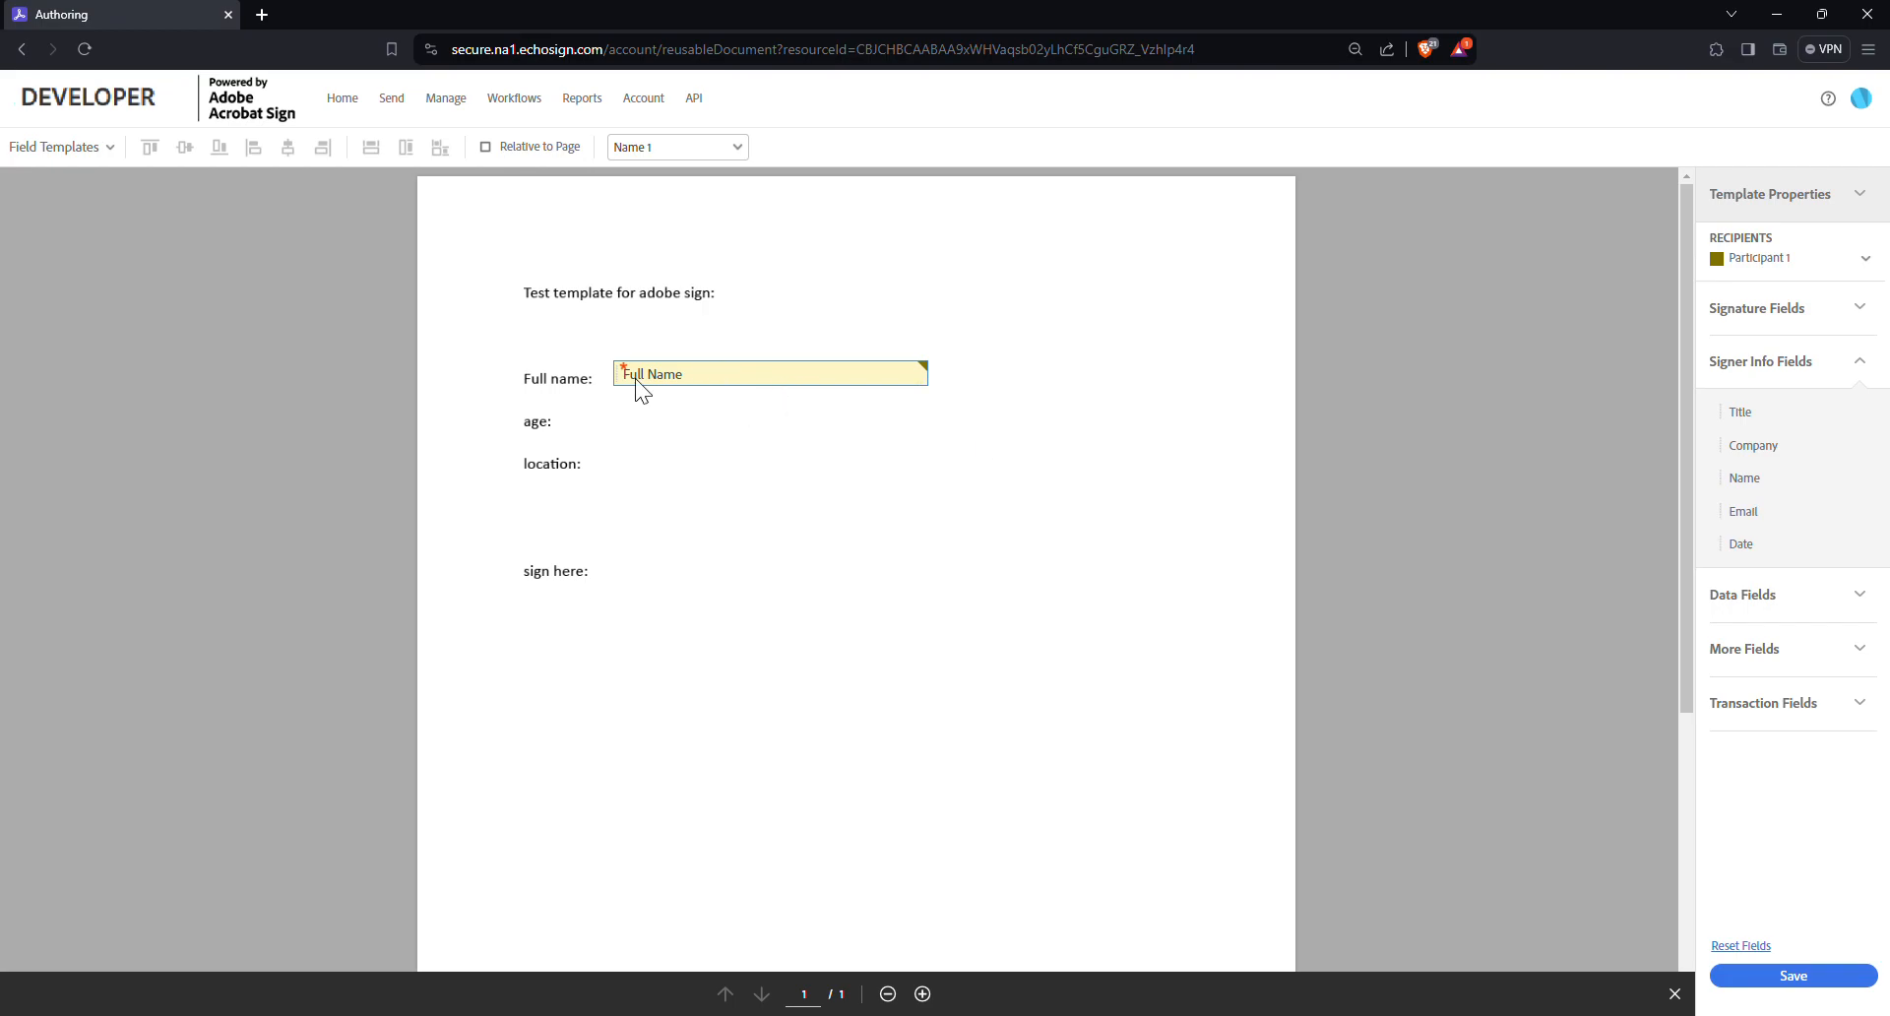
# Place a text input field beside "age:" and rename it "age".
pyautogui.click(1777, 613)
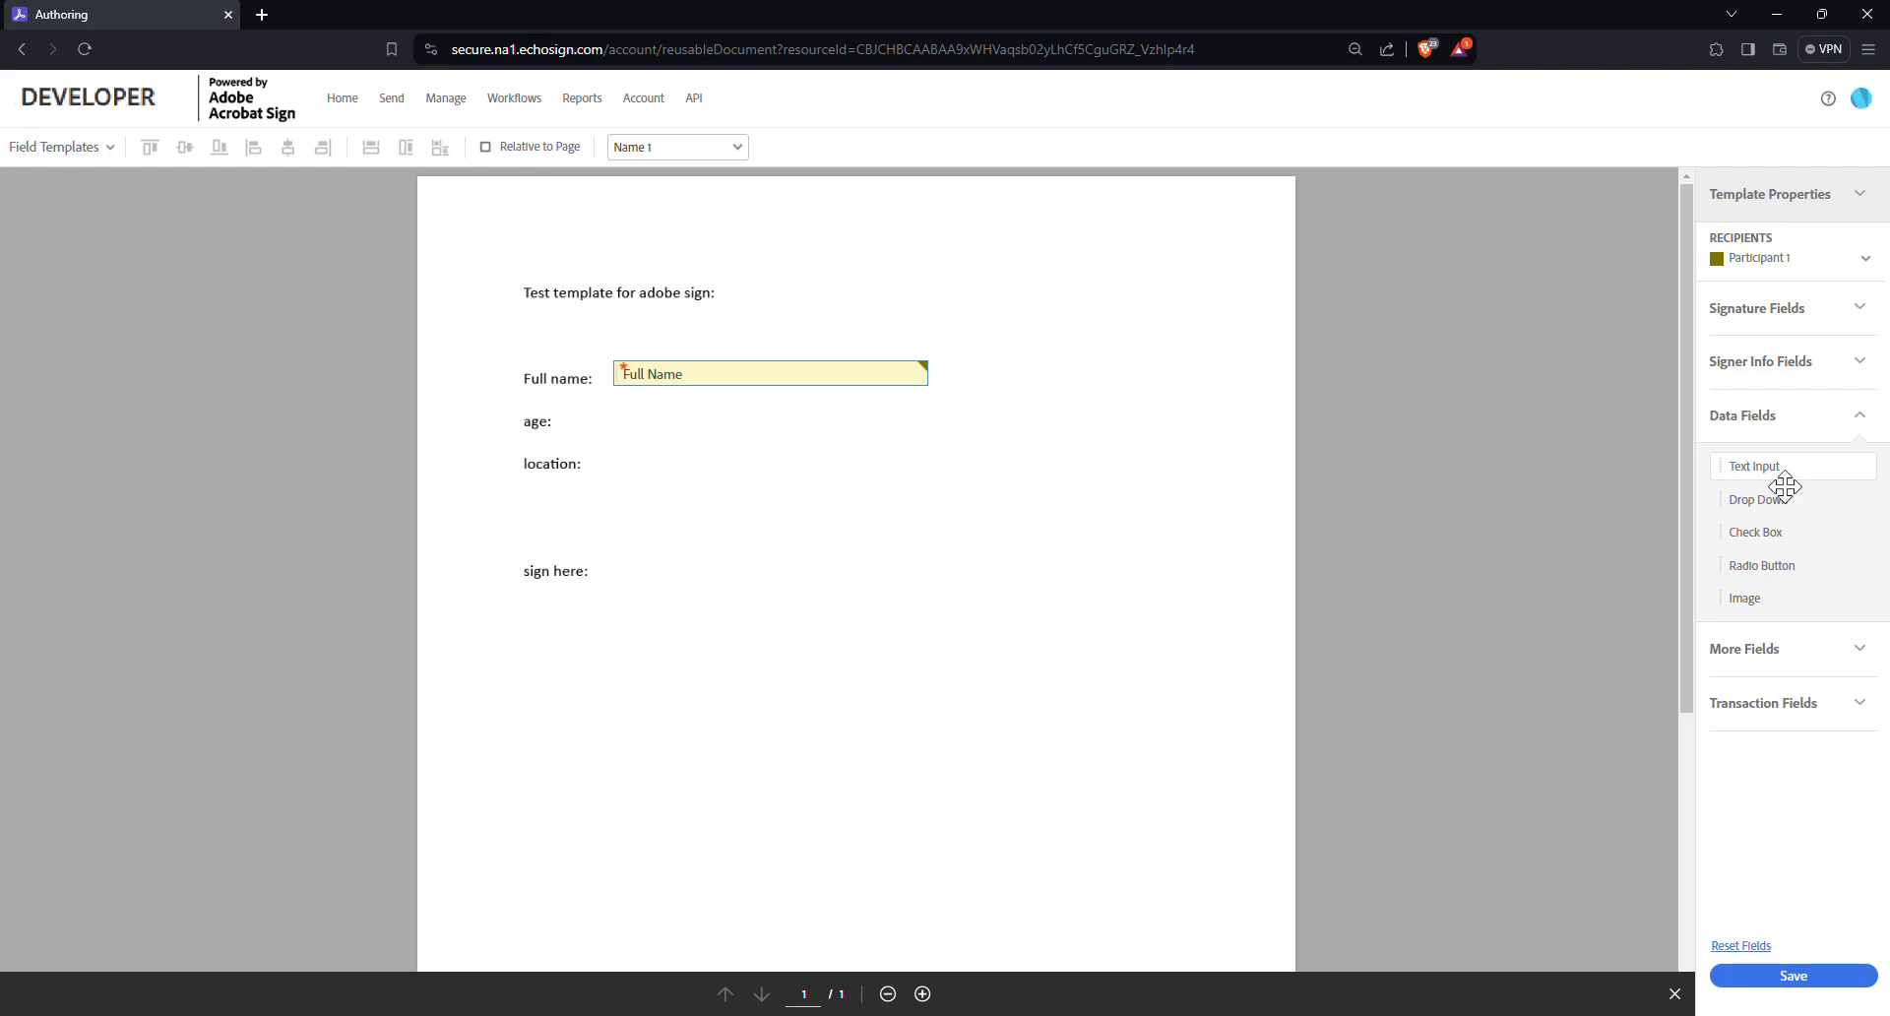
pyautogui.moveTo(1784, 486); pyautogui.dragTo(633, 421)
pyautogui.rightClick(653, 420)
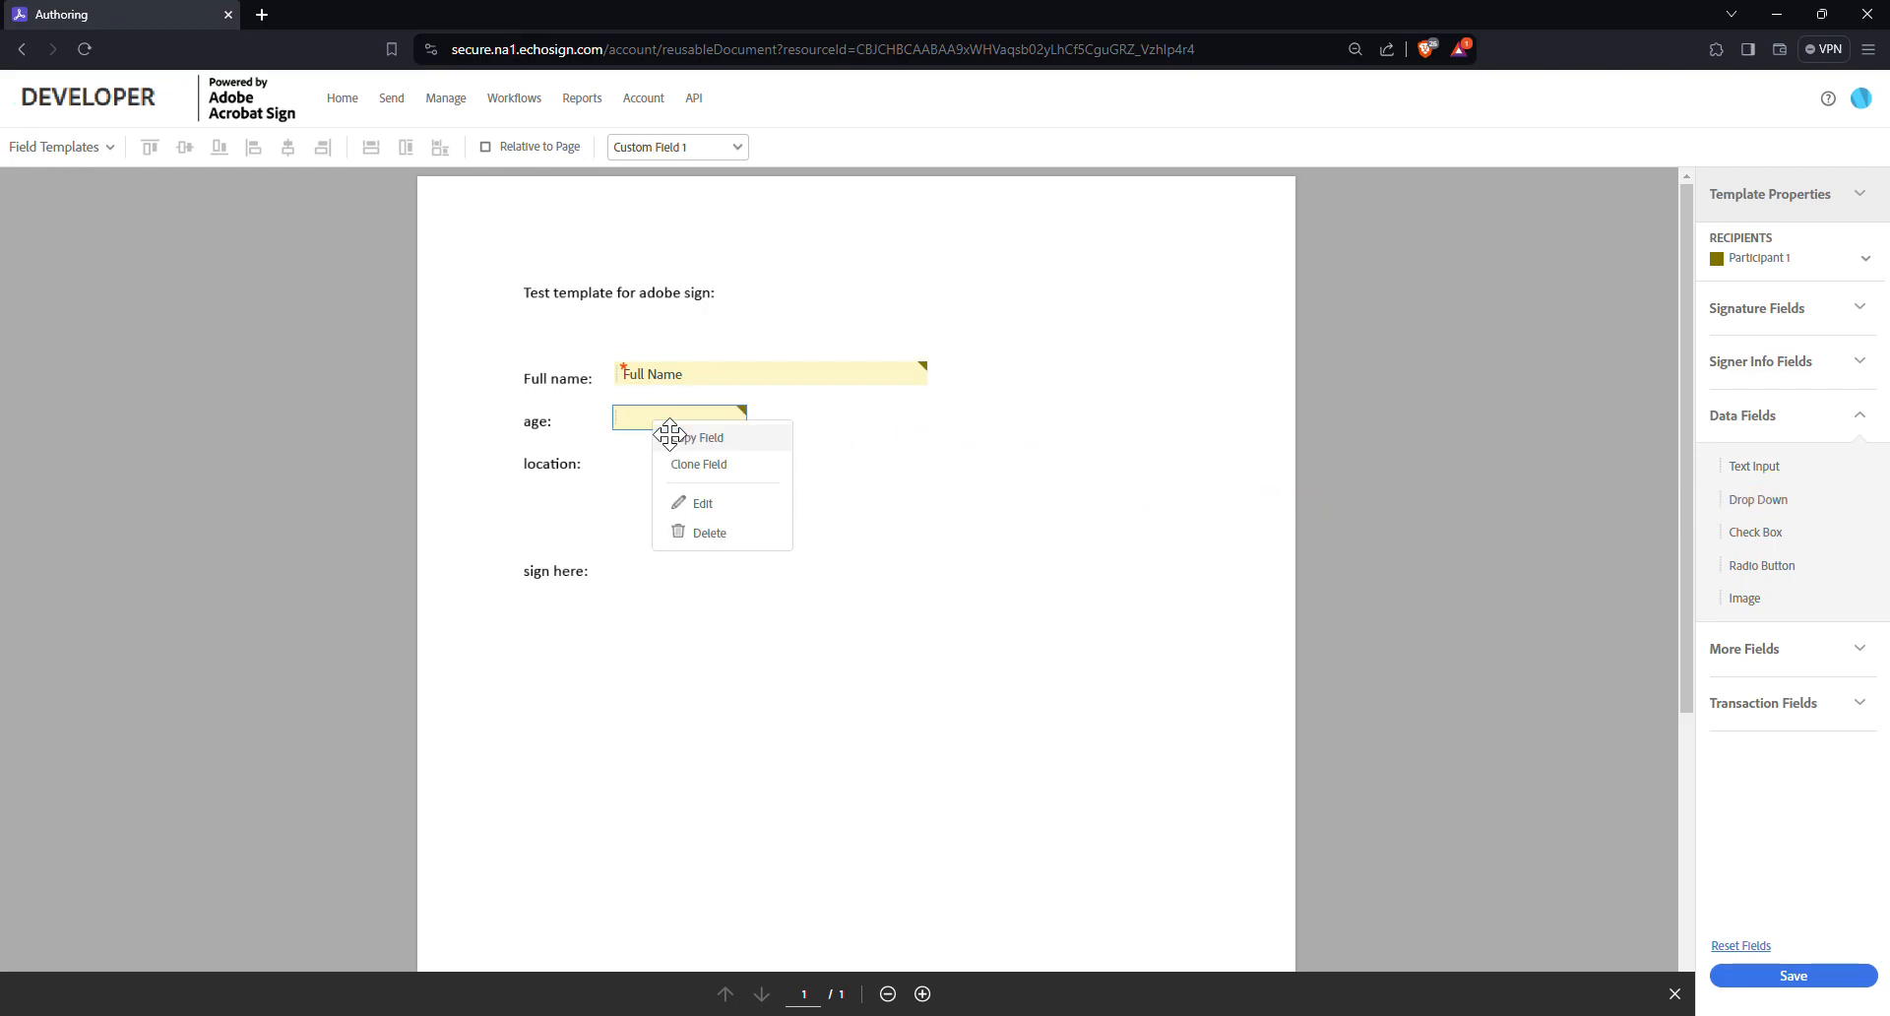
pyautogui.click(728, 503)
pyautogui.click(417, 437)
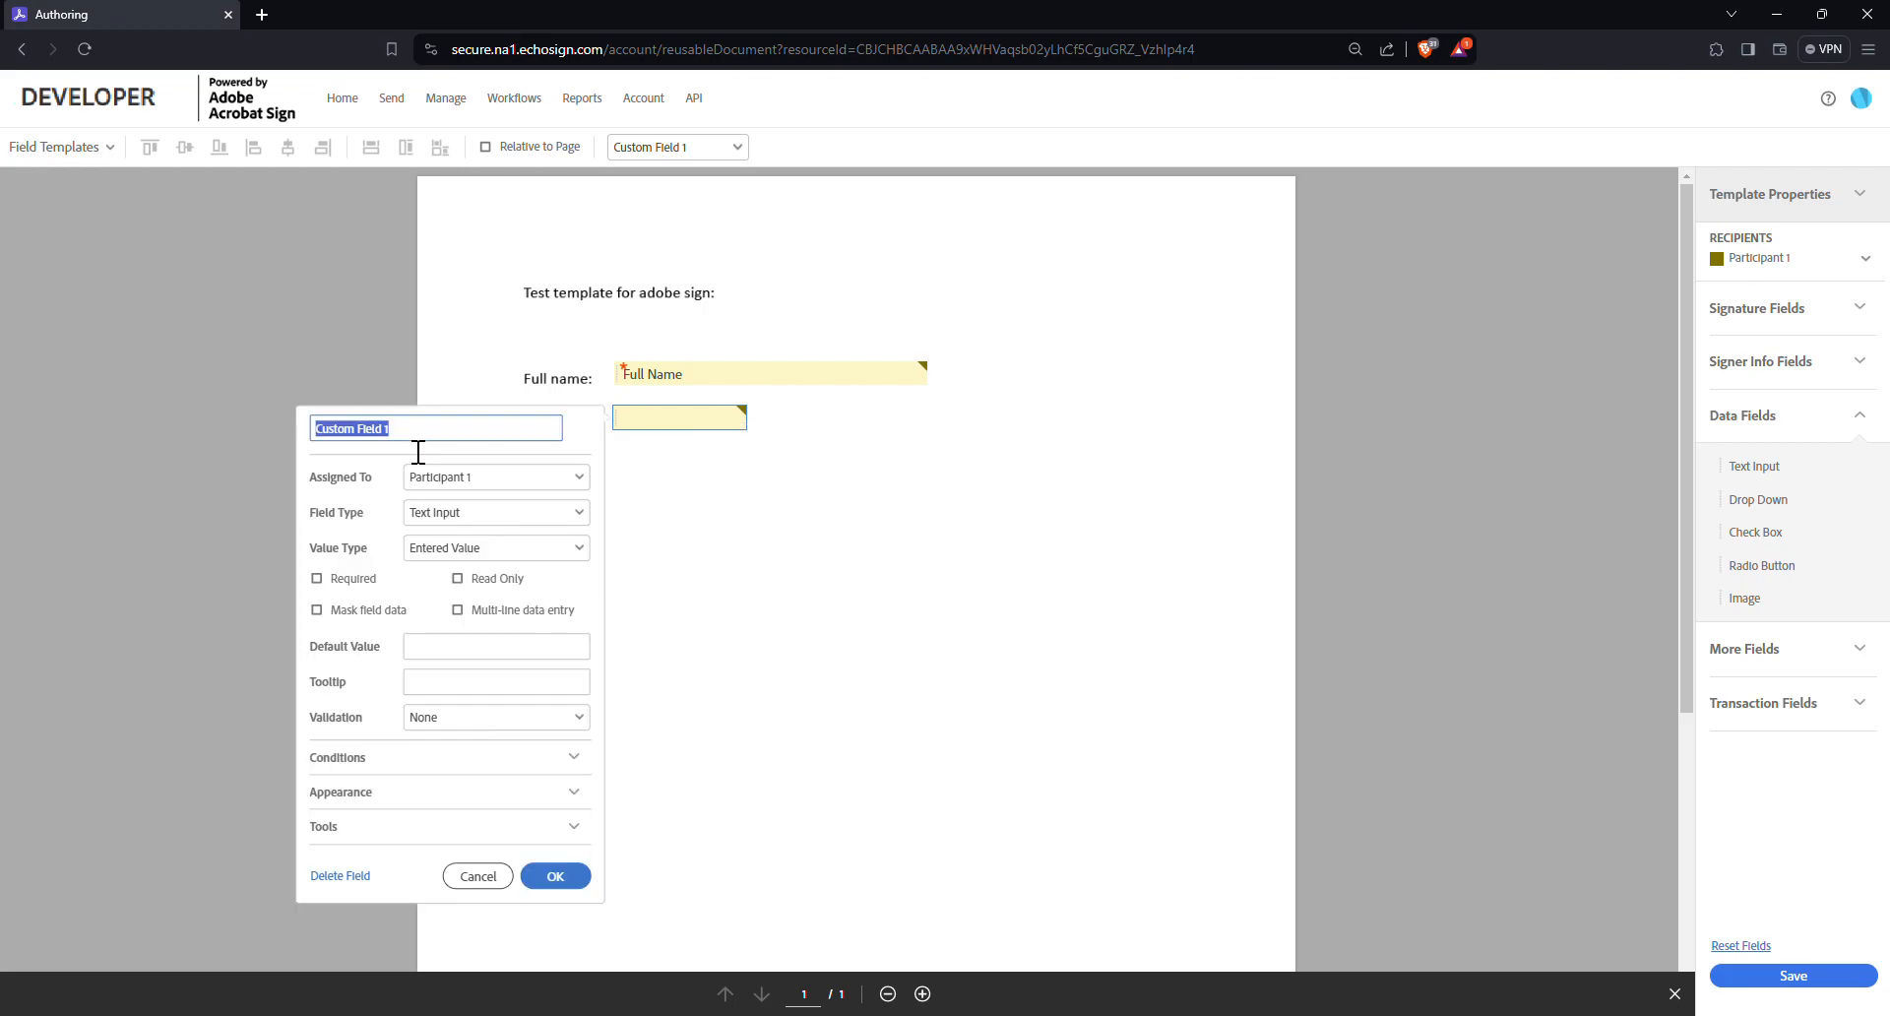
pyautogui.write('age')
# Set the age field's validation to Number and make the field required.
pyautogui.click(452, 721)
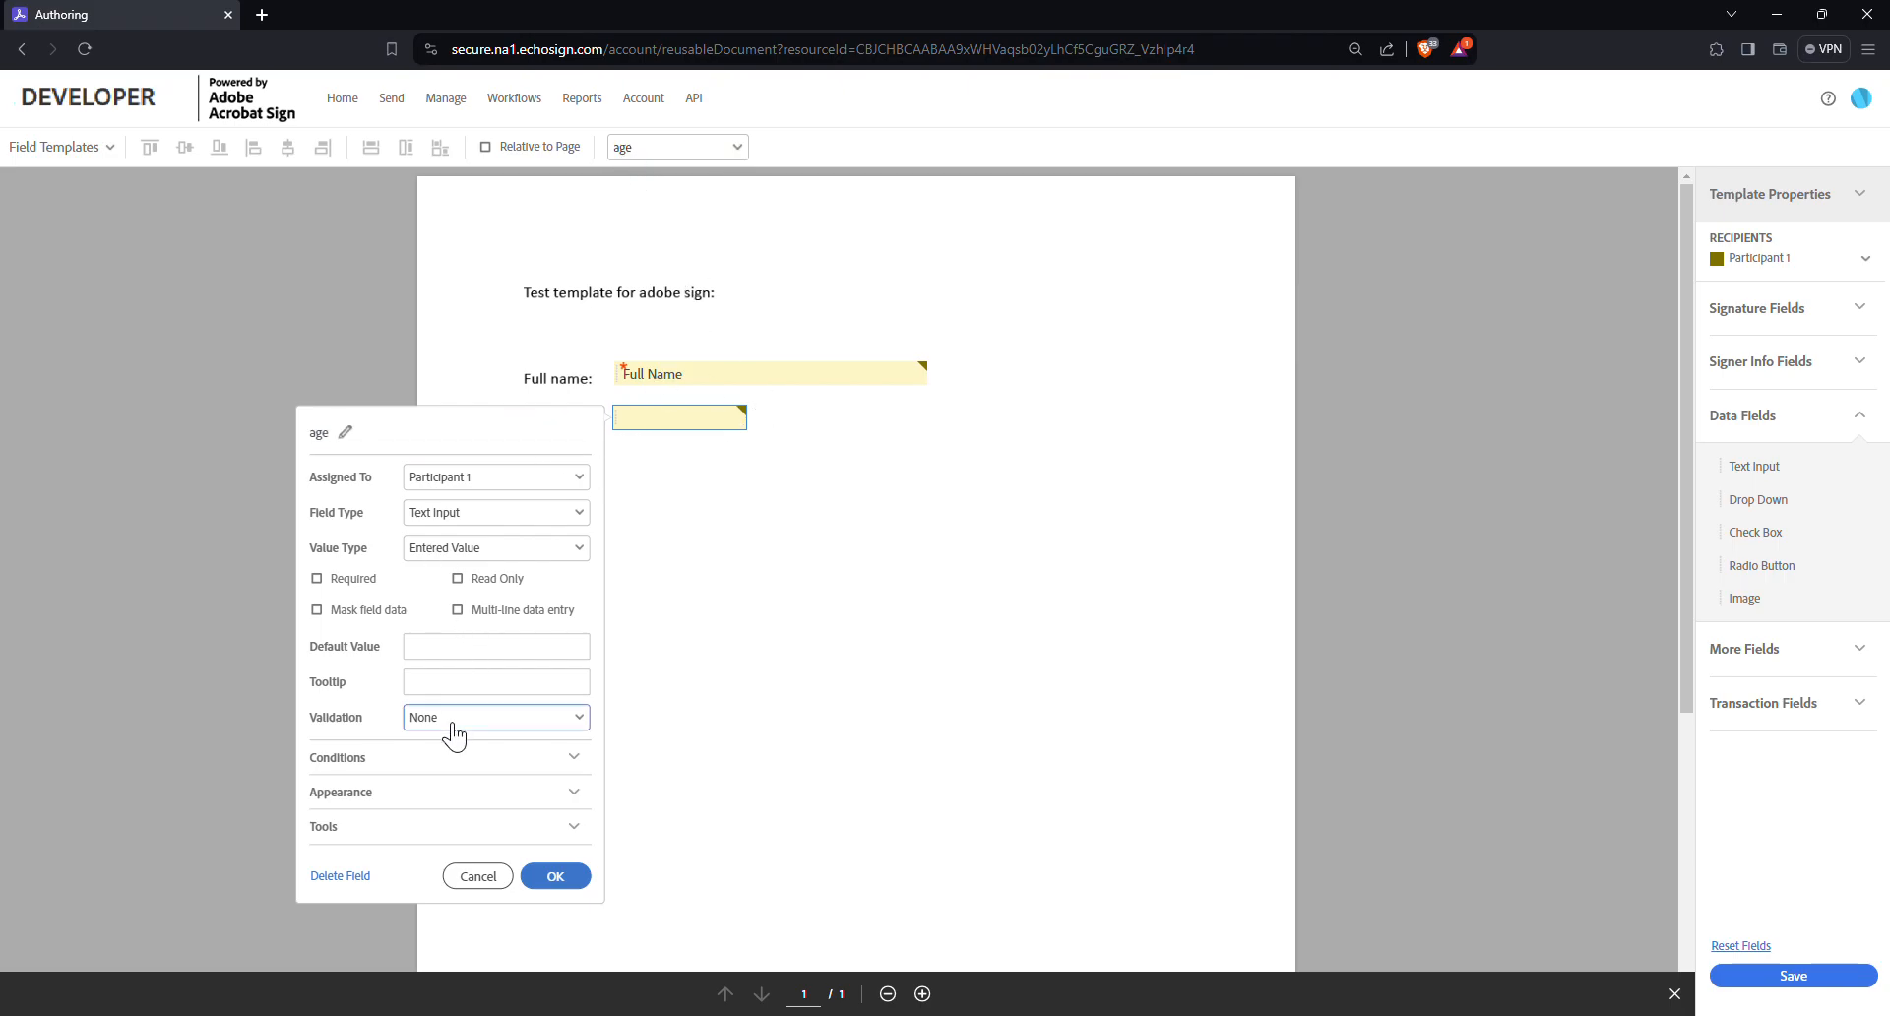
pyautogui.click(445, 788)
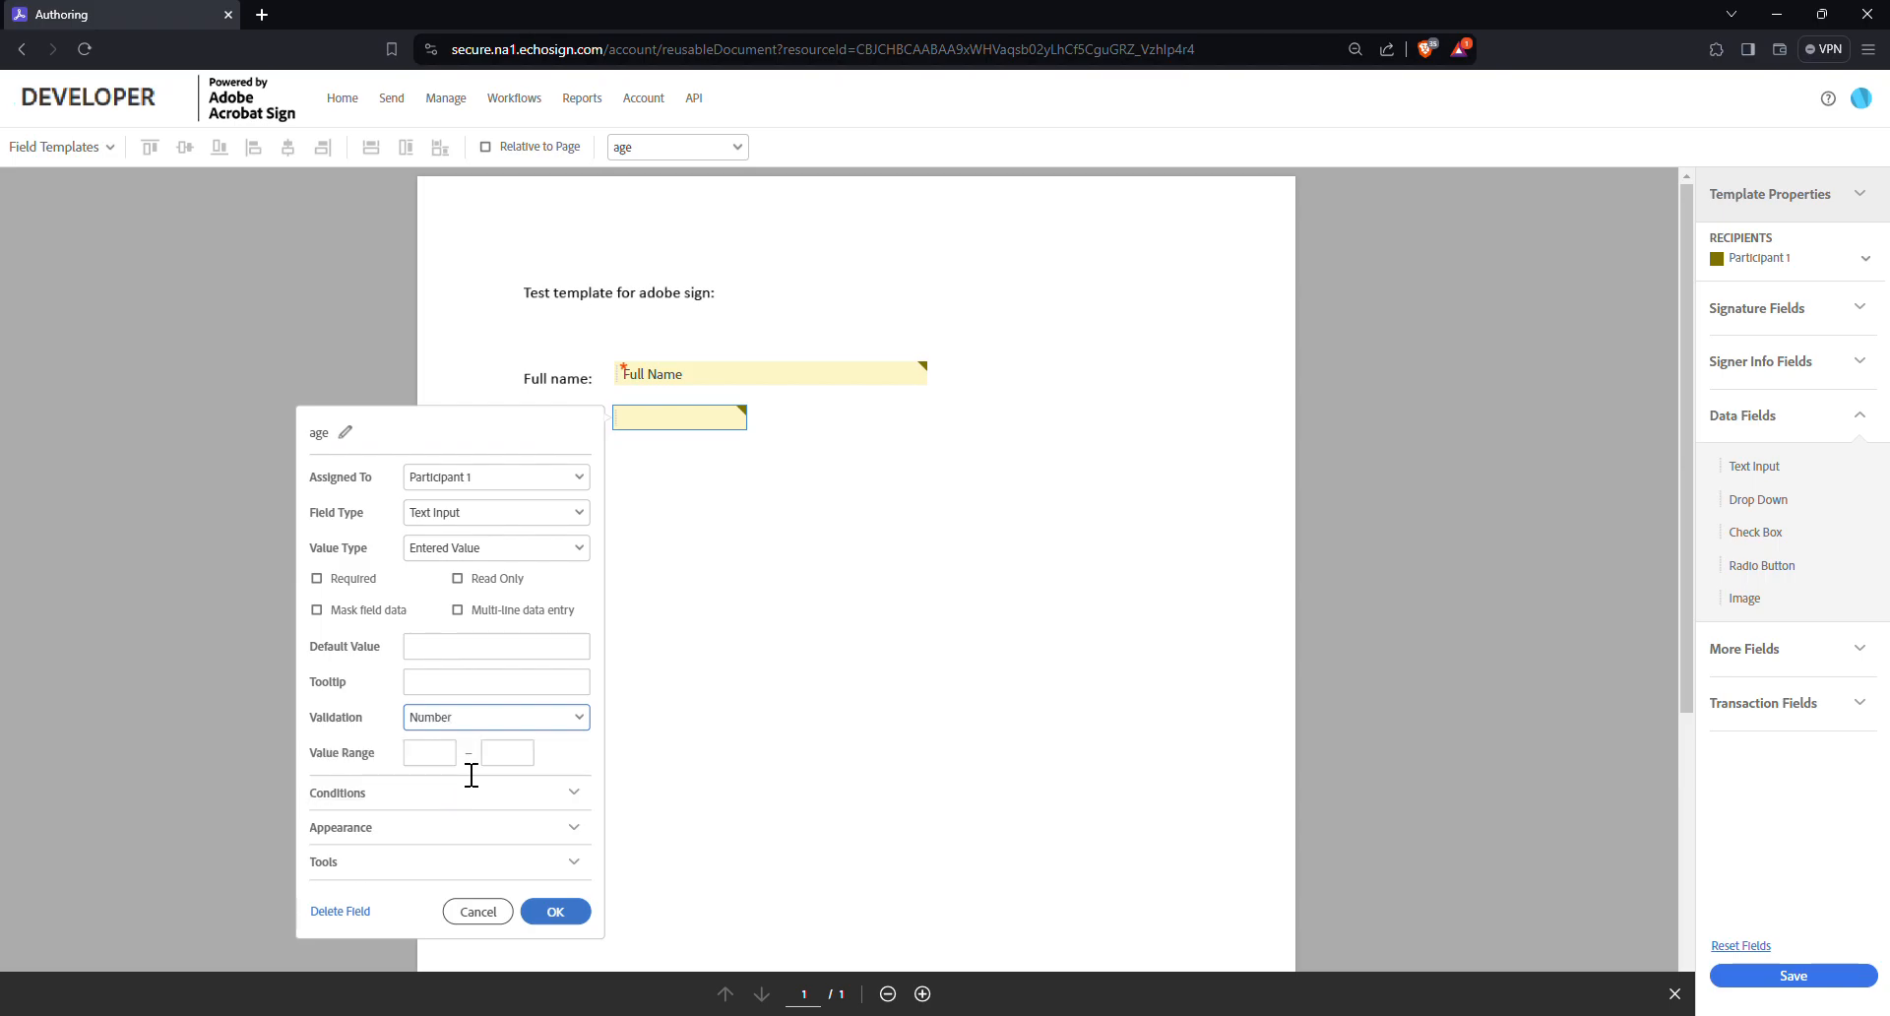
pyautogui.click(323, 583)
pyautogui.click(581, 911)
# Place a text input field beside "location:" and rename it "location".
pyautogui.moveTo(1737, 466); pyautogui.dragTo(662, 468)
pyautogui.rightClick(645, 467)
pyautogui.click(700, 539)
pyautogui.click(404, 472)
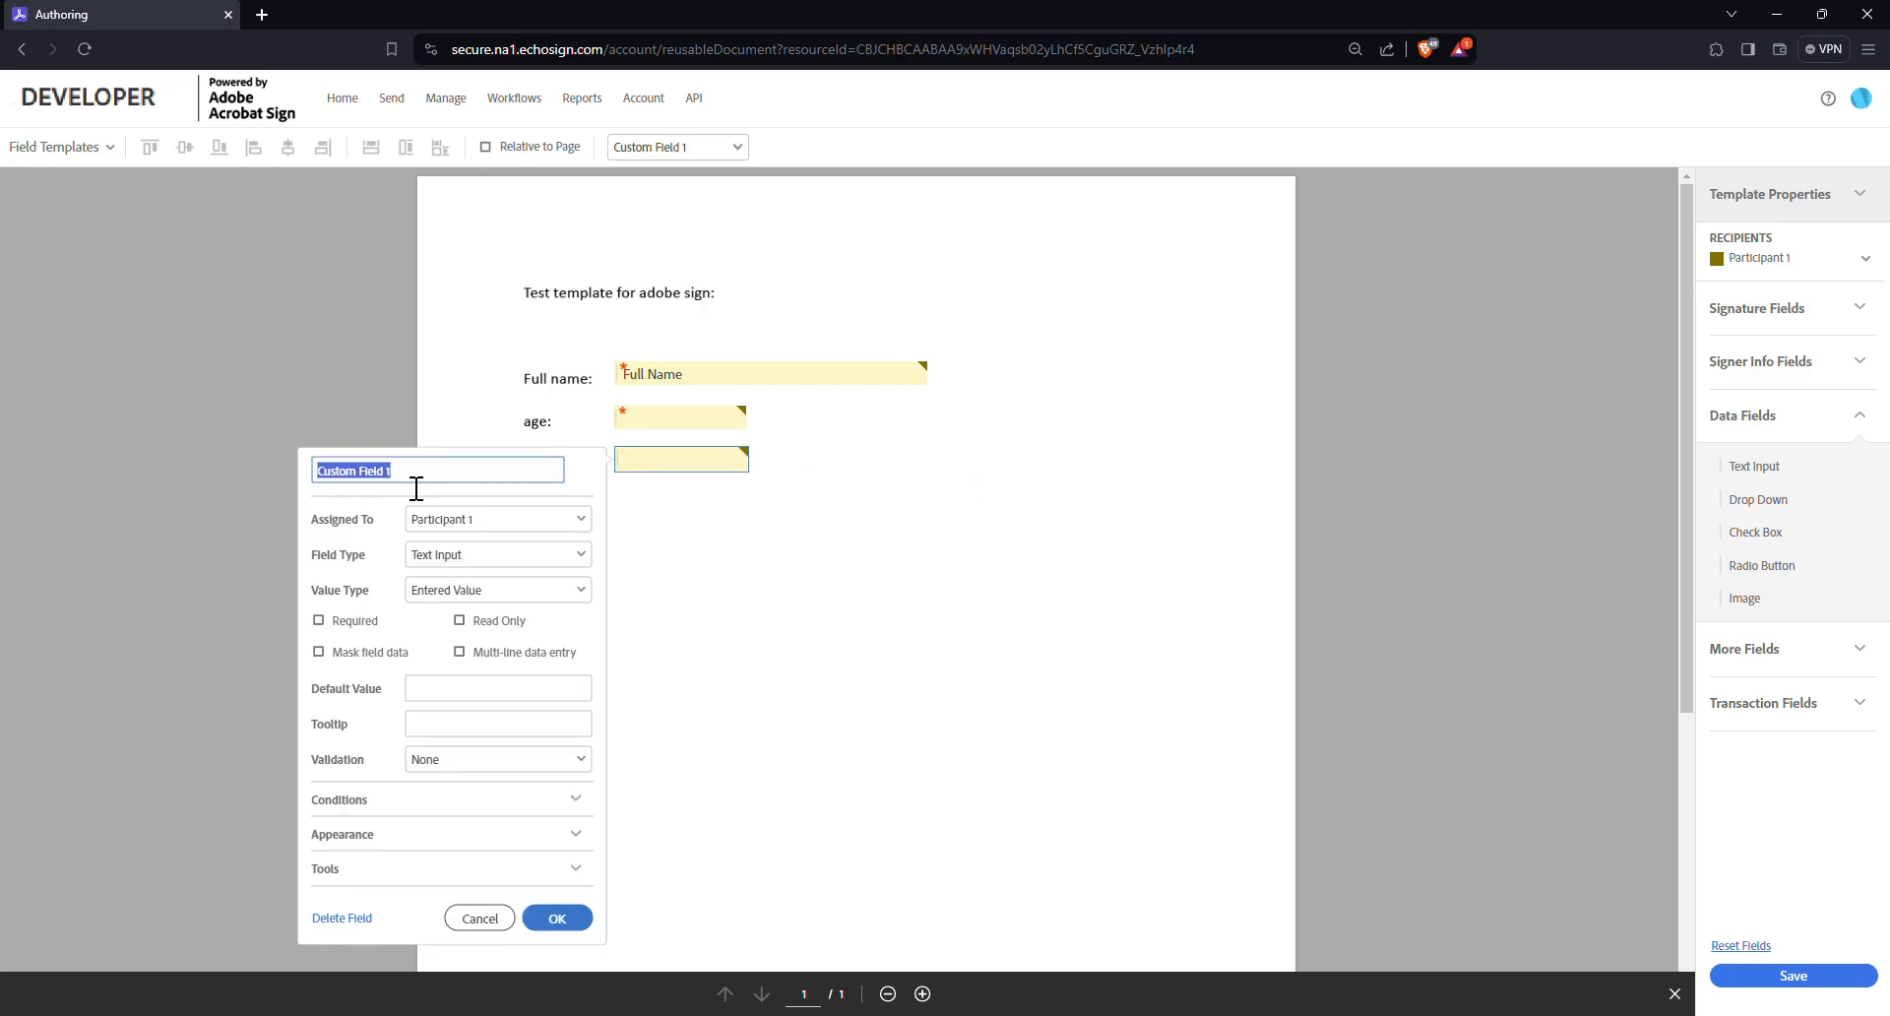
pyautogui.write('location')
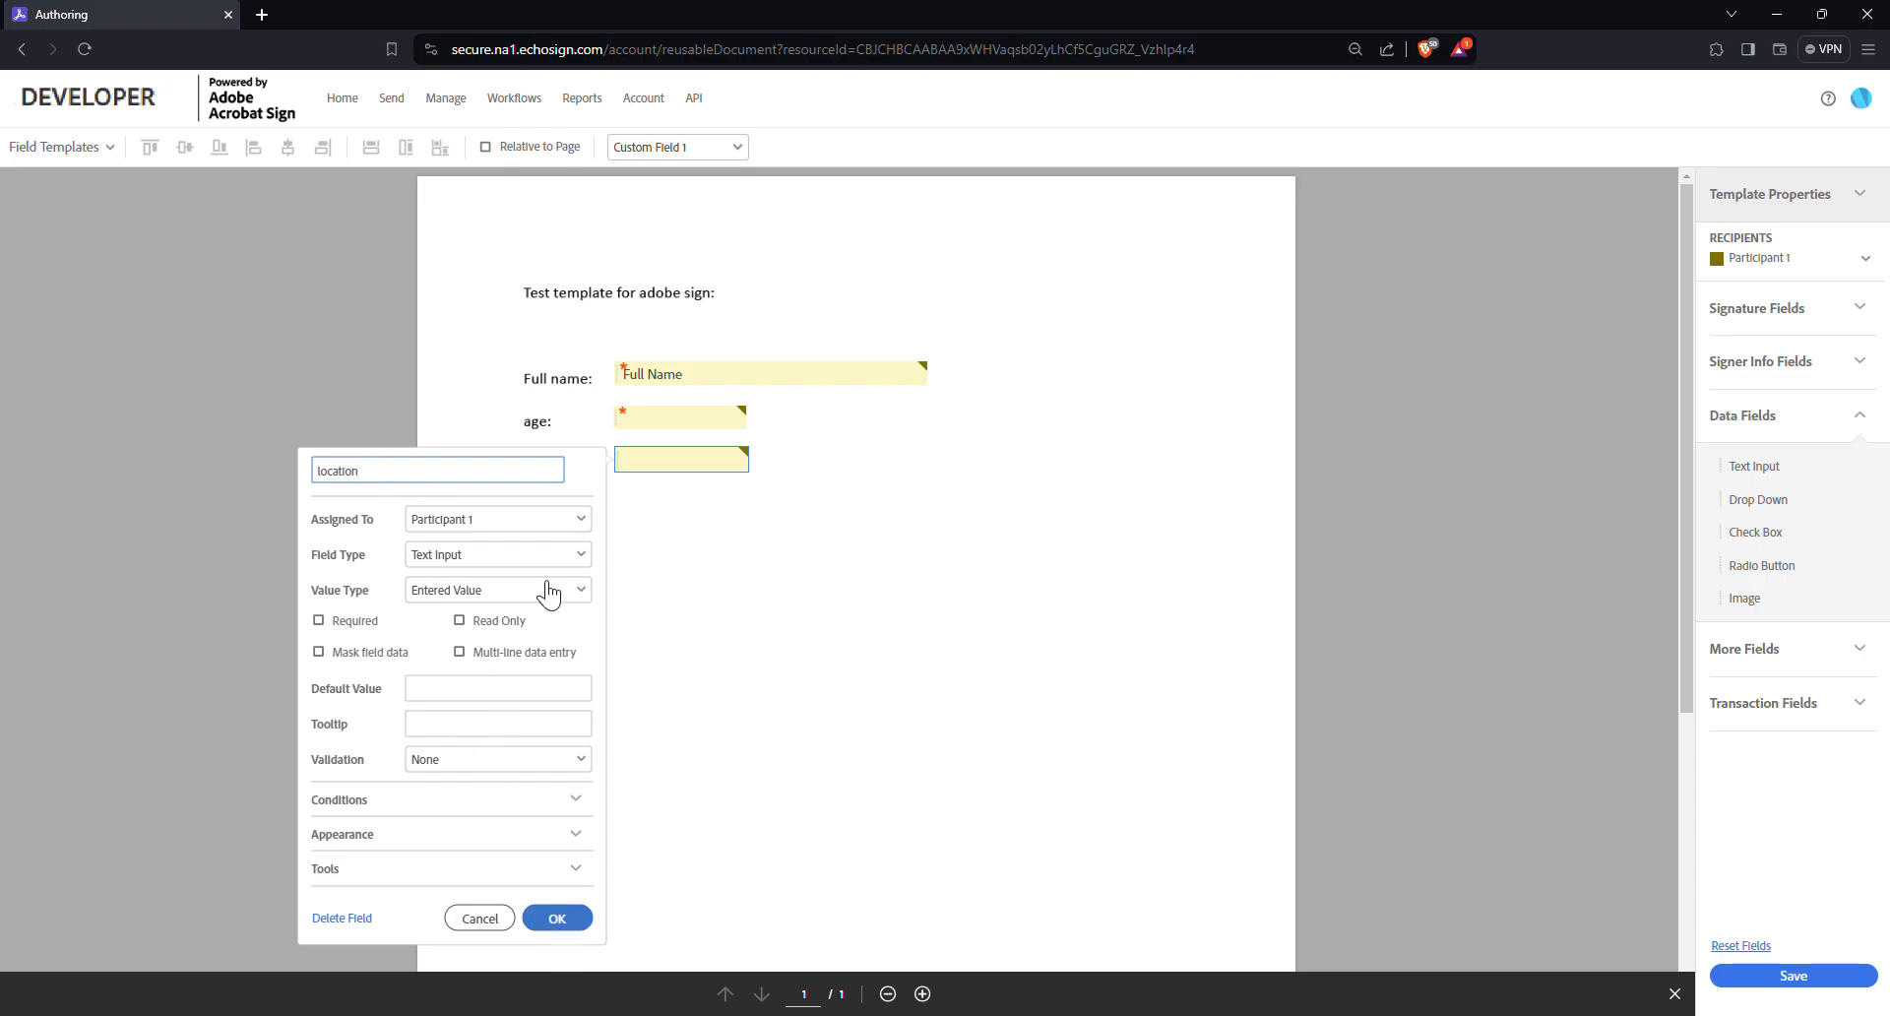
pyautogui.click(555, 917)
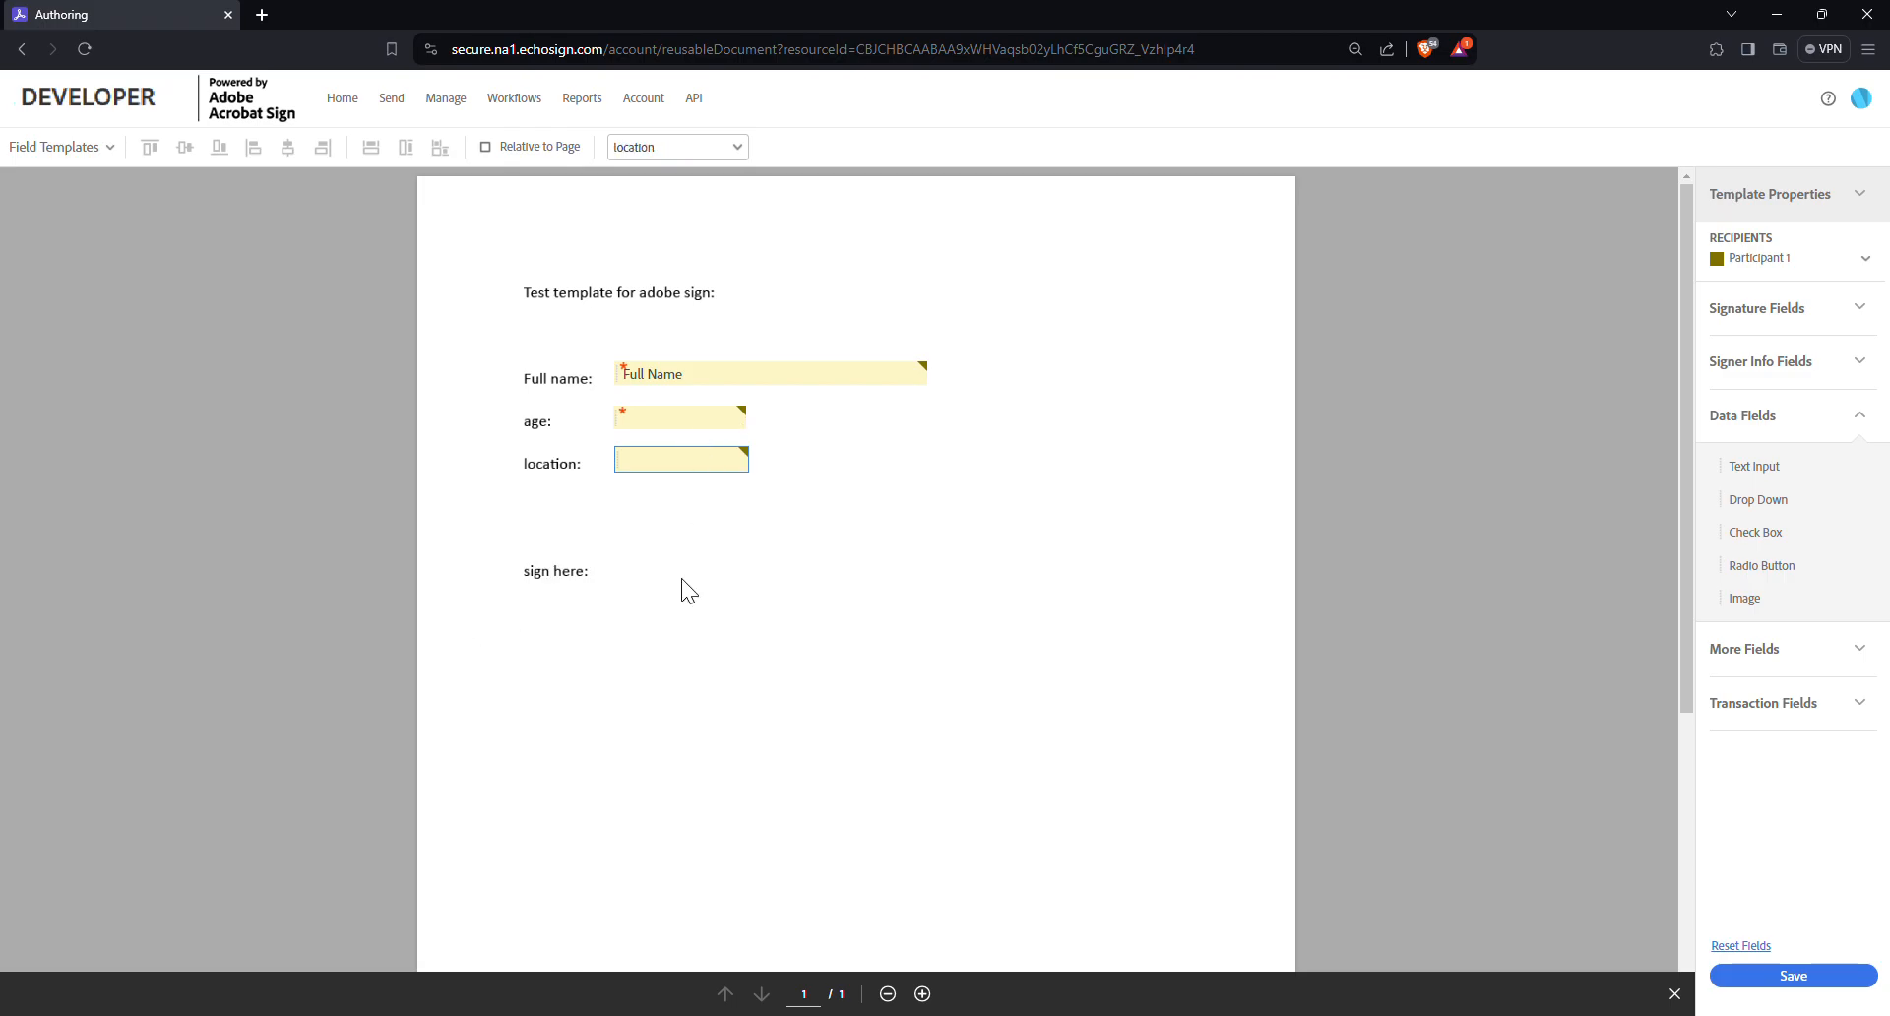
# Place a Signature field beside "sign here:" and save the template.
pyautogui.click(1765, 315)
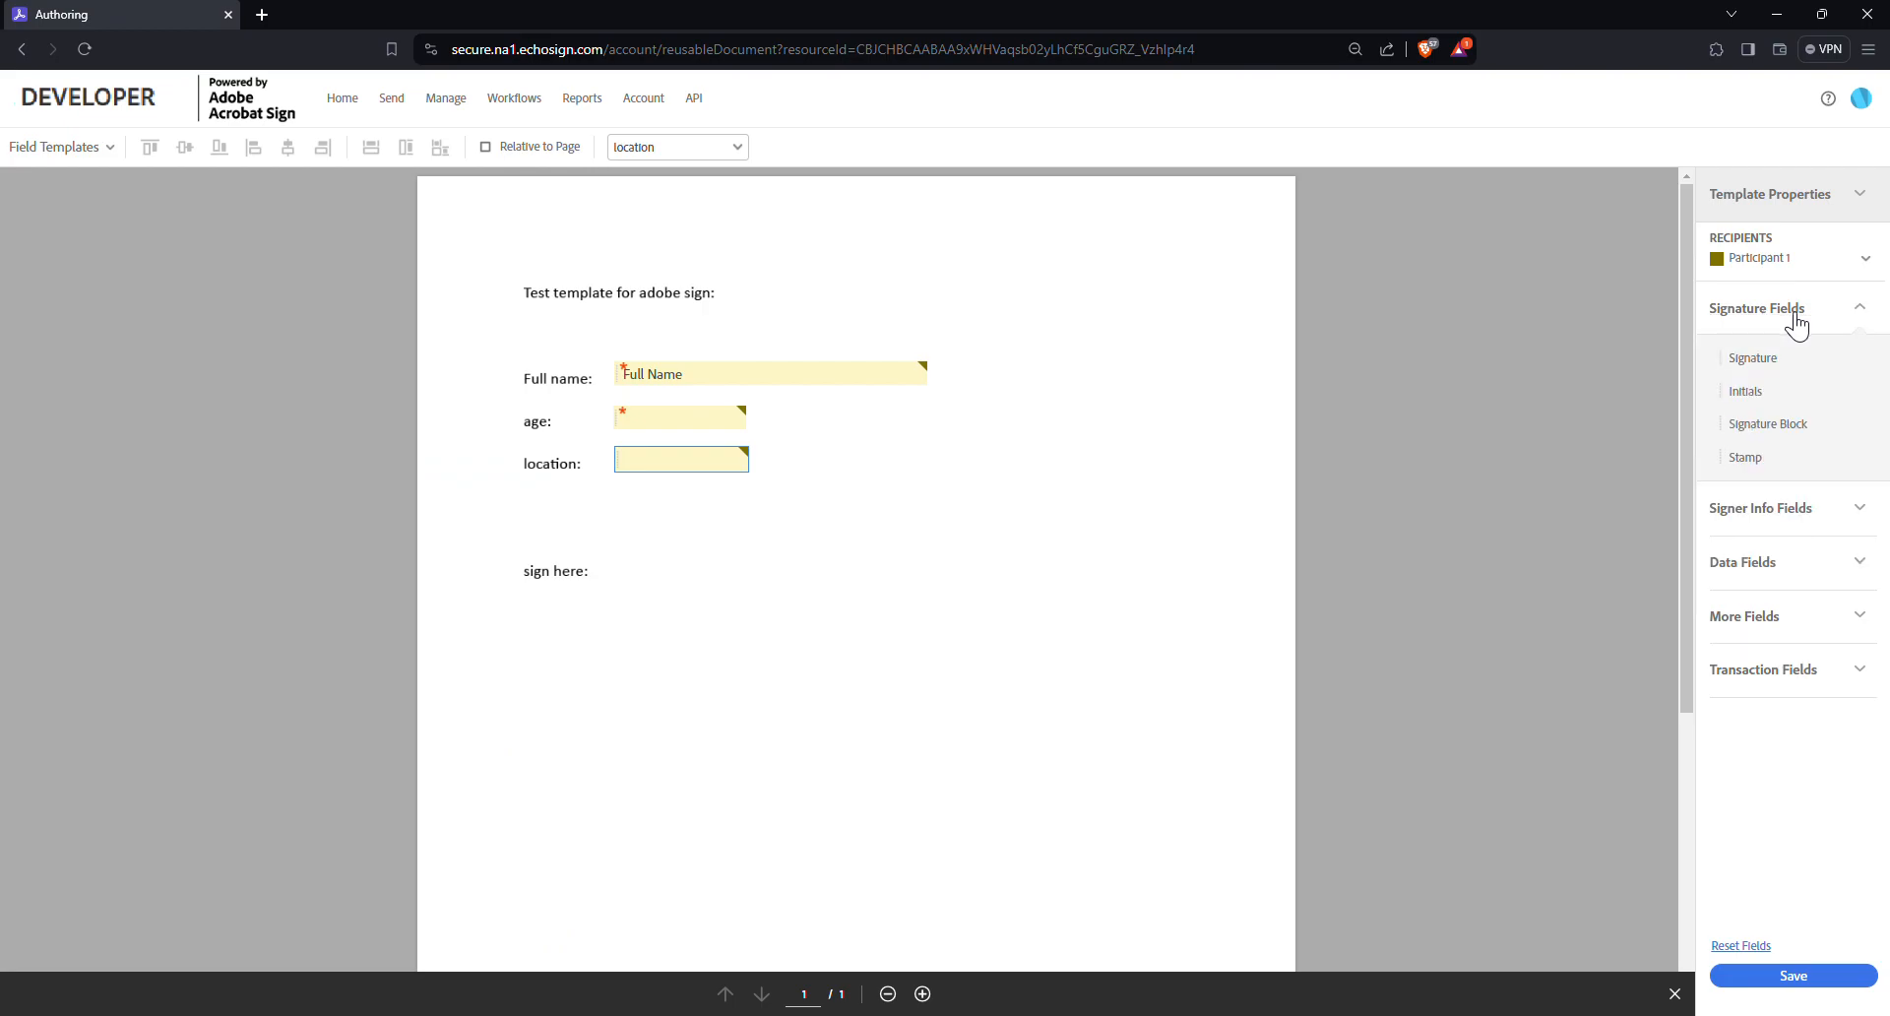
pyautogui.moveTo(1772, 360)
pyautogui.mouseDown()
pyautogui.moveTo(617, 444)
pyautogui.moveTo(620, 560)
pyautogui.mouseUp()
pyautogui.click(1712, 974)
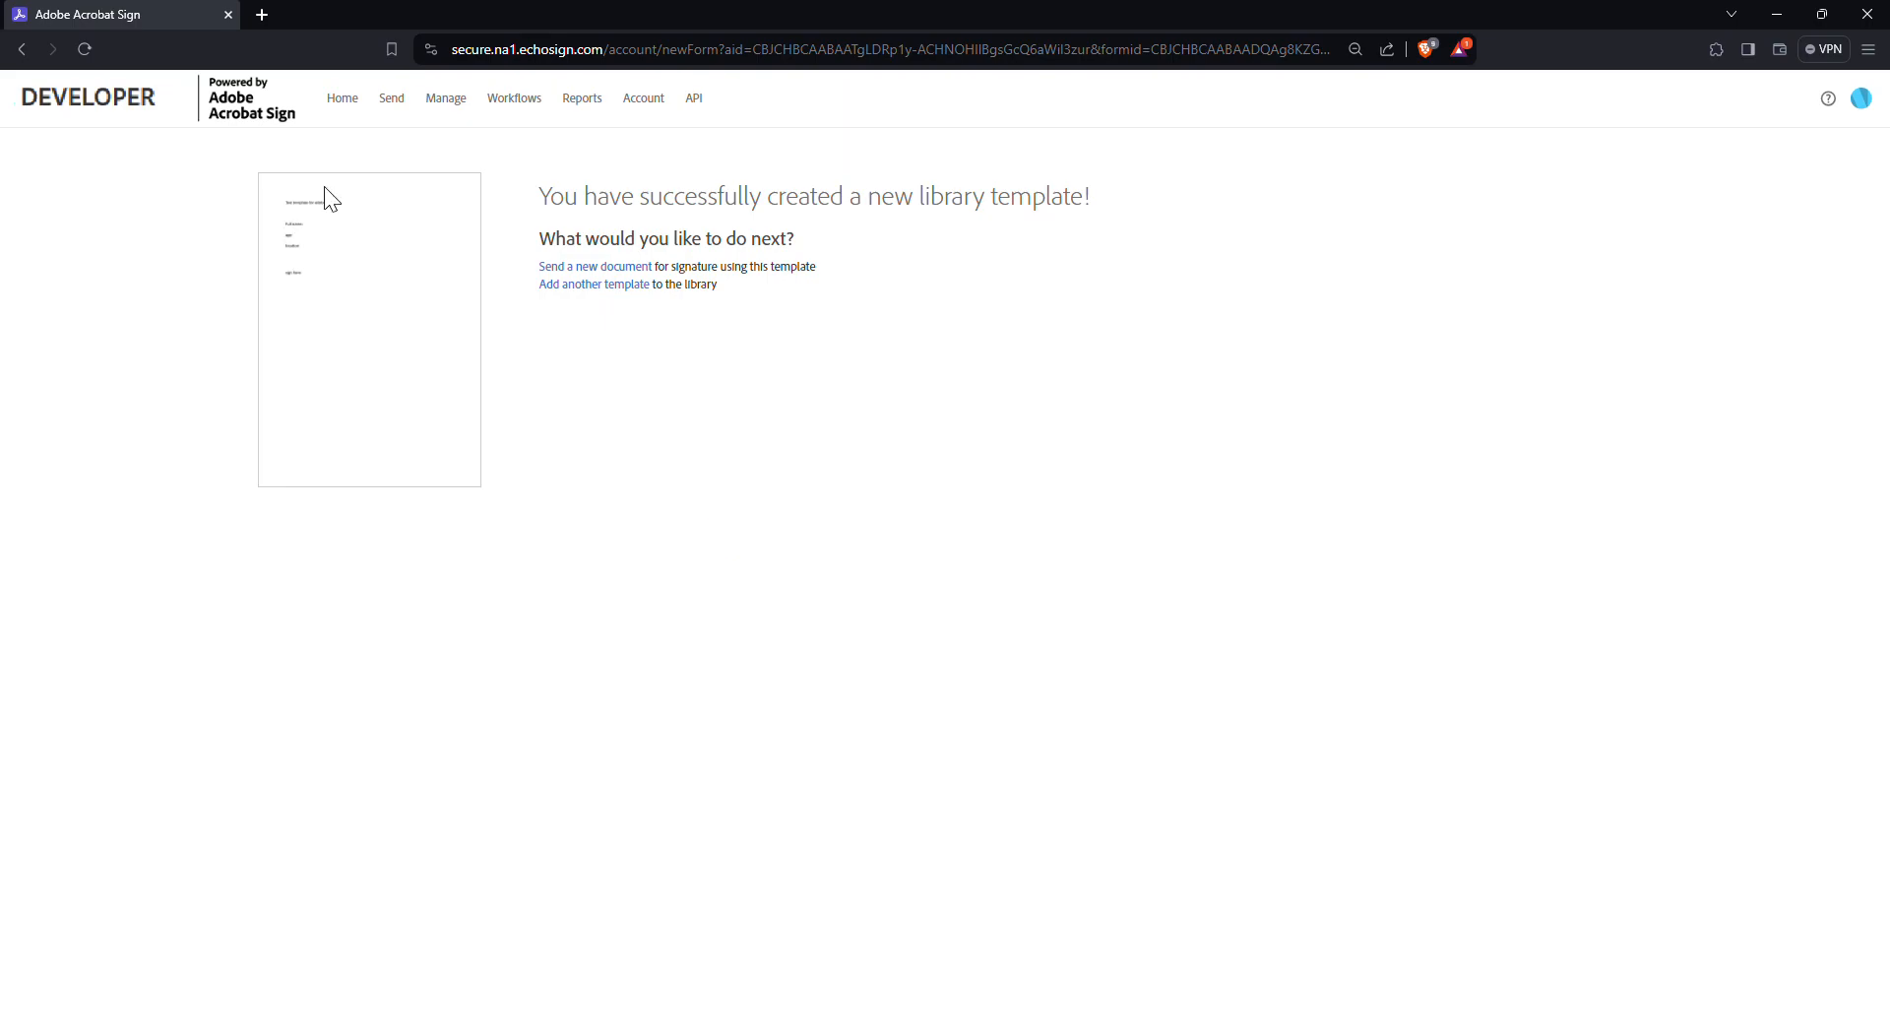
# Return to the home page and open the agreement management page.
pyautogui.click(341, 107)
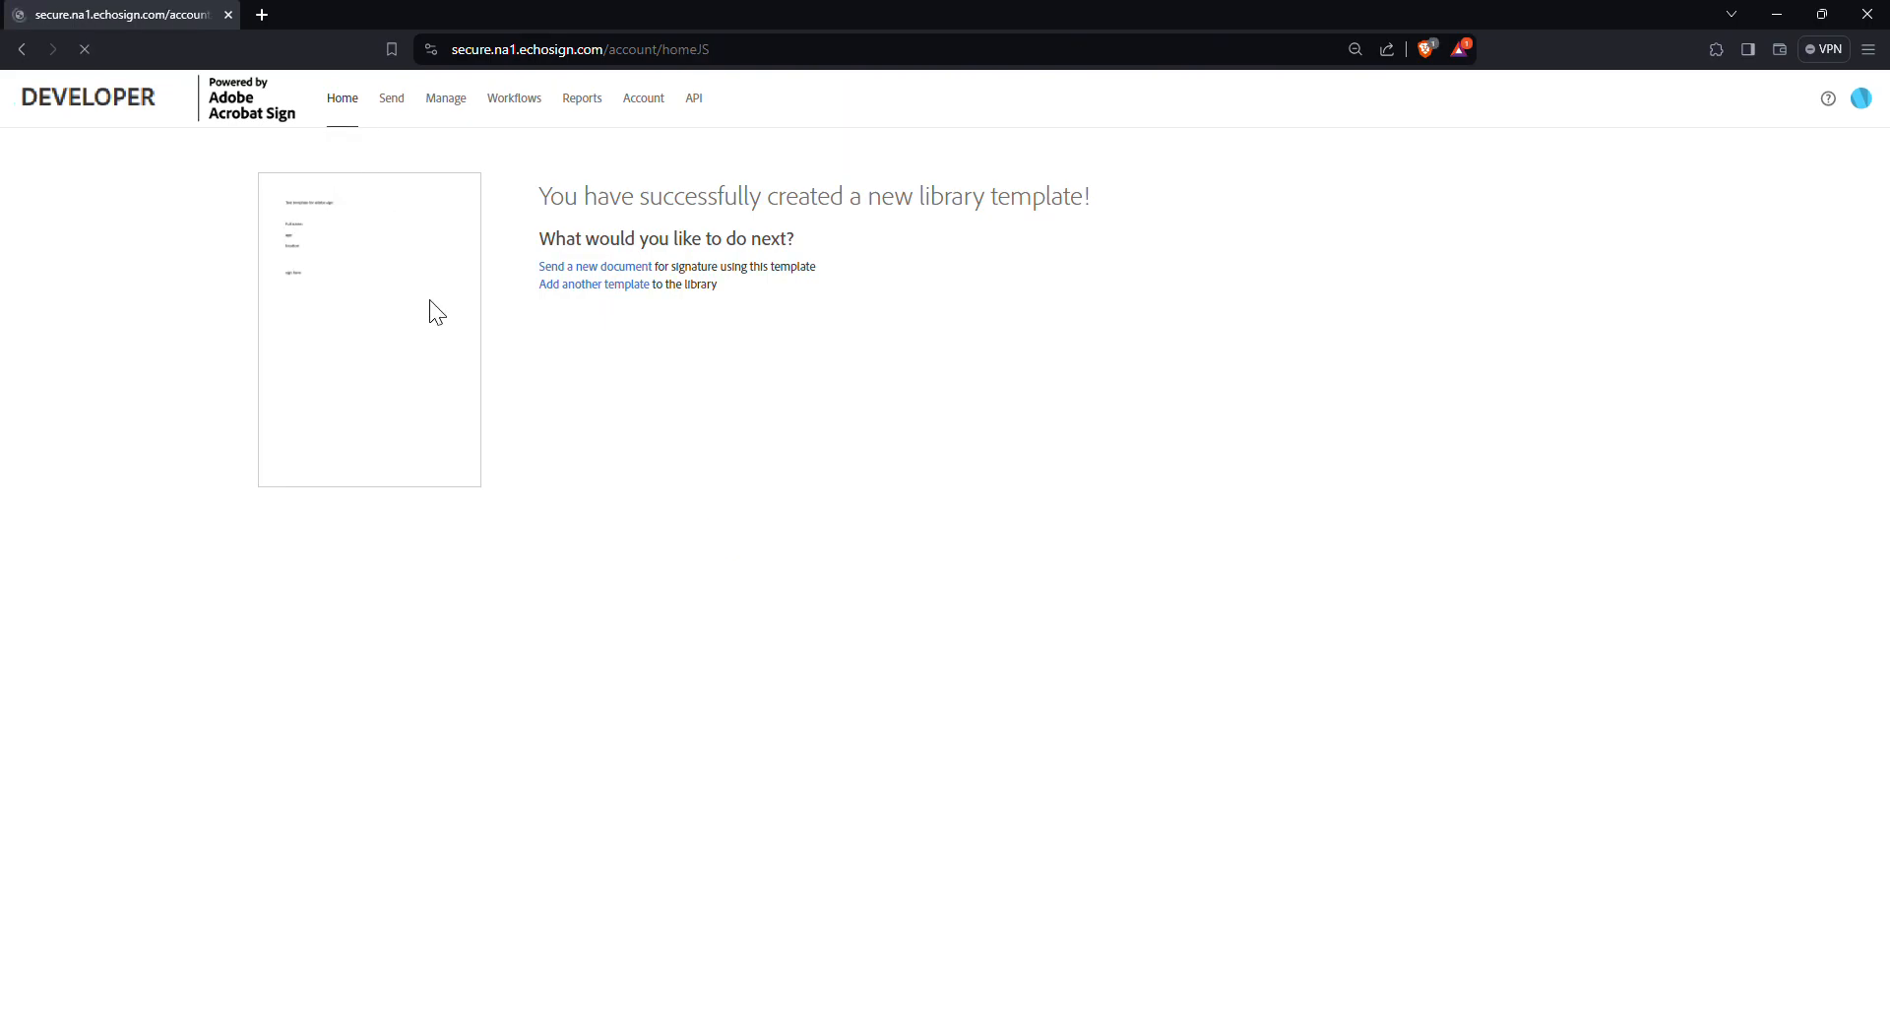
pyautogui.click(451, 103)
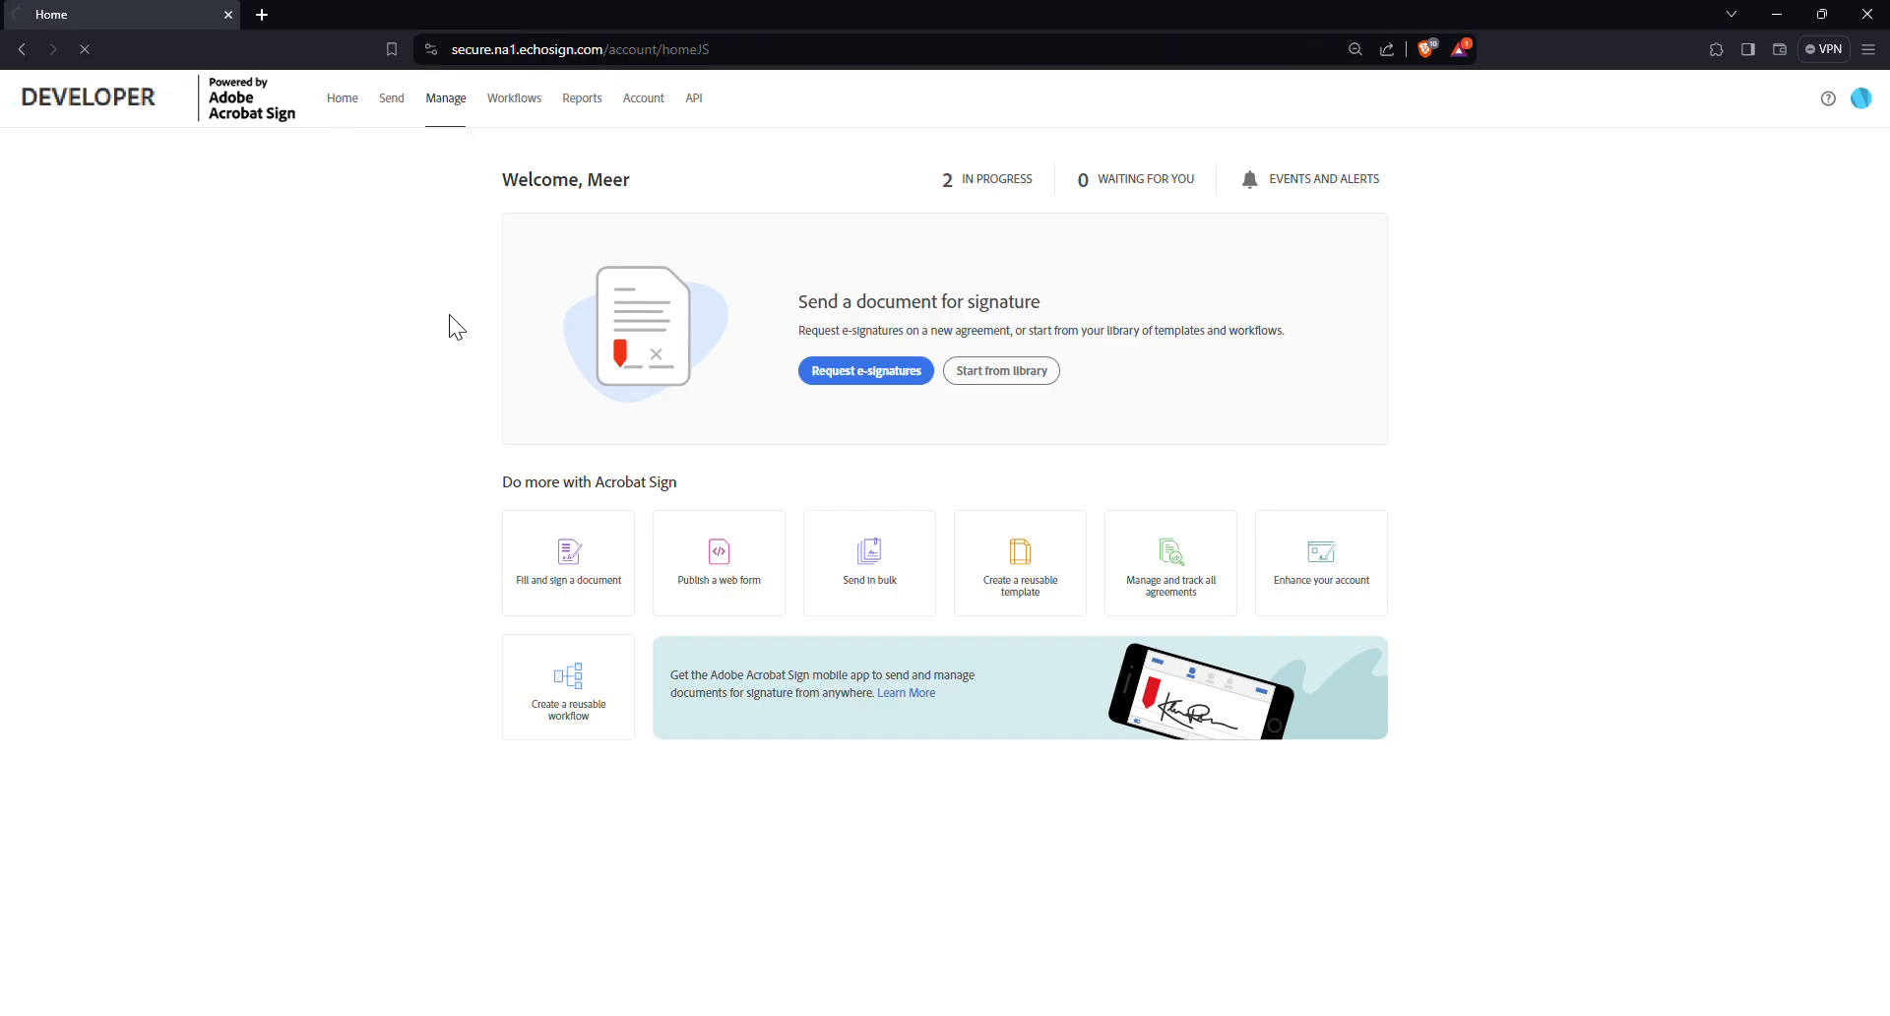